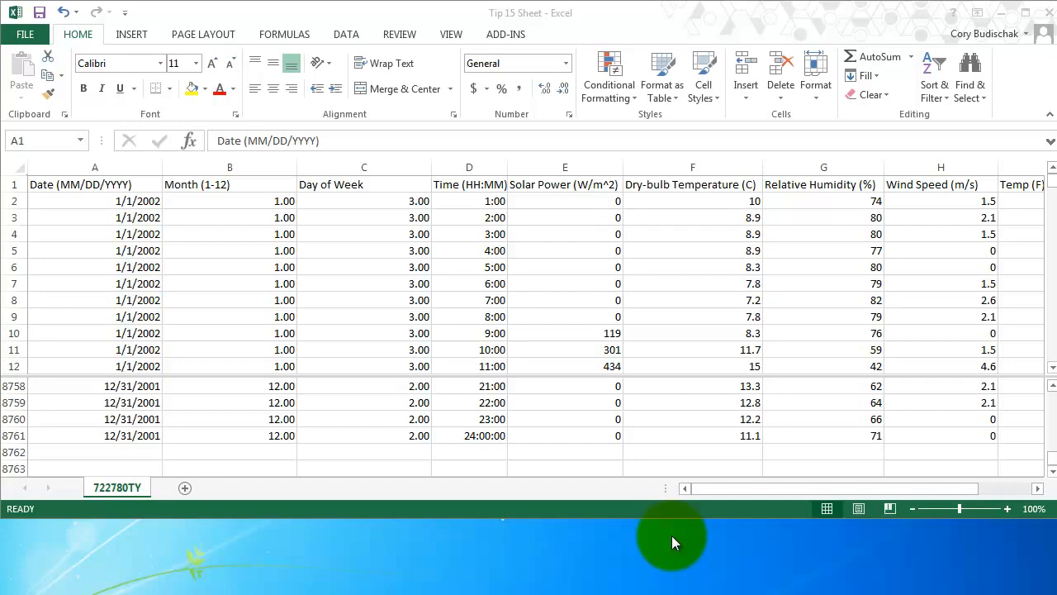
# Create a PivotTable on a new worksheet from the weather data in A1:I8761, including the header row.
pyautogui.click(132, 186)
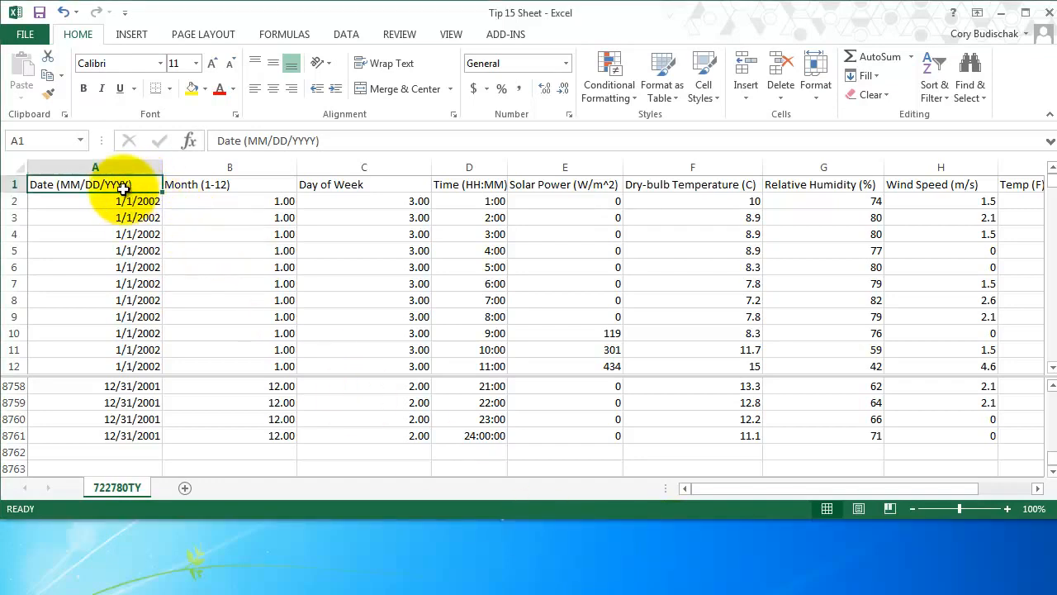
pyautogui.moveTo(841, 489); pyautogui.dragTo(918, 487)
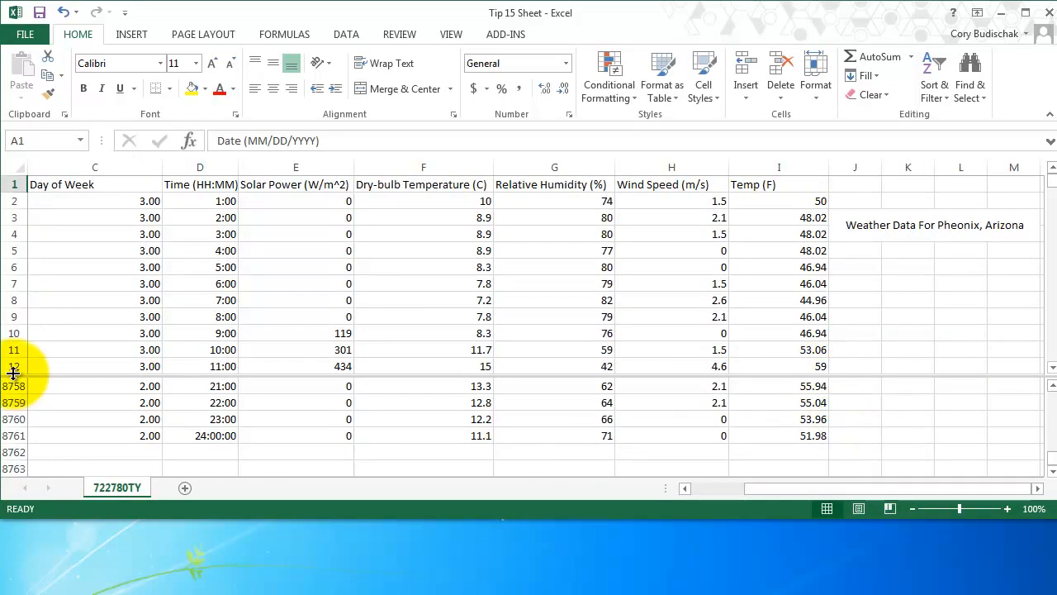
pyautogui.keyDown('shift'); pyautogui.click(802, 435); pyautogui.keyUp('shift')
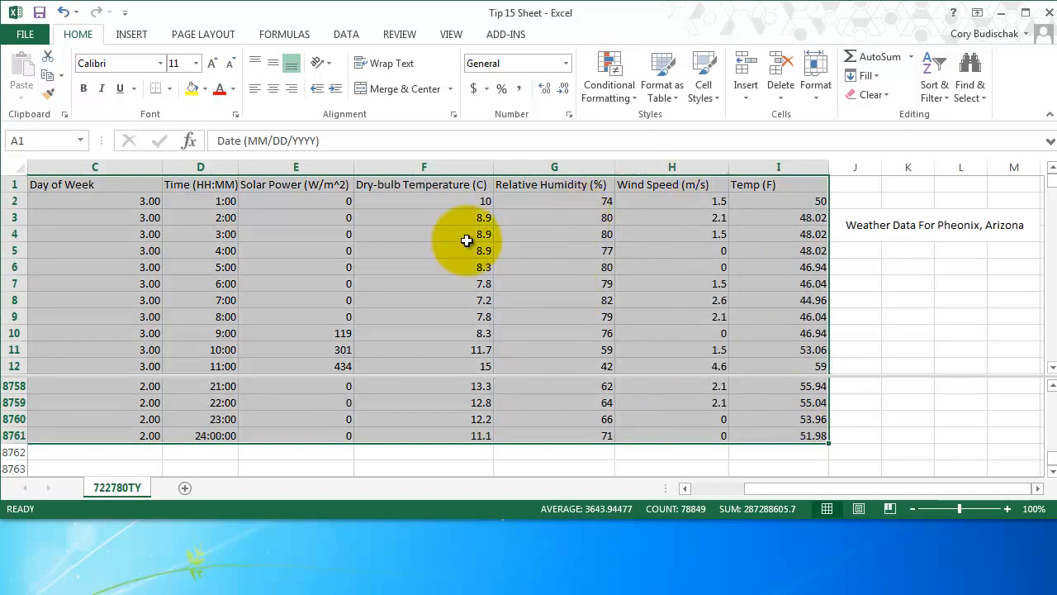
pyautogui.click(140, 38)
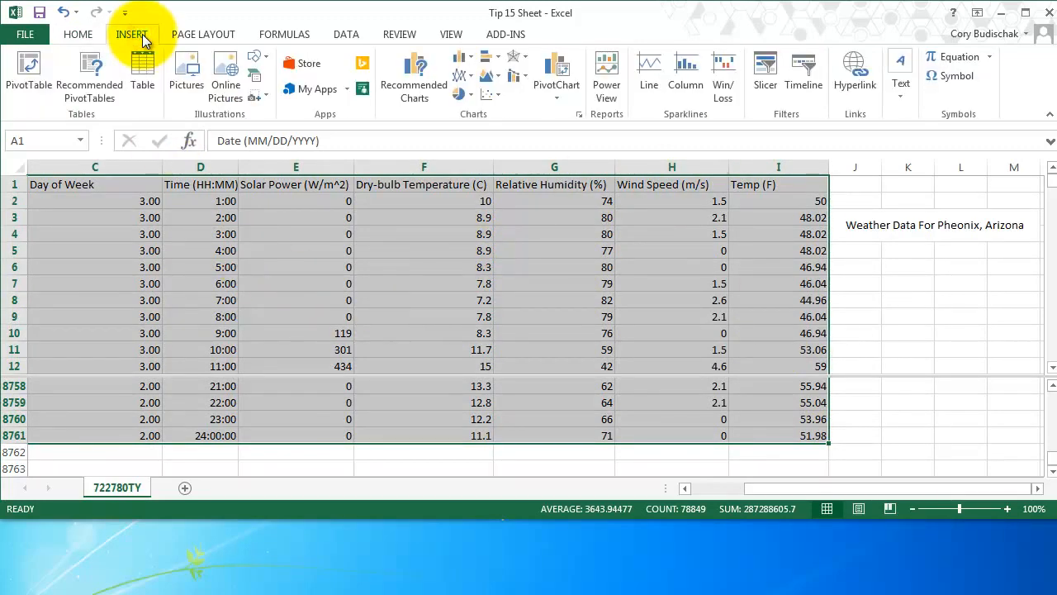
pyautogui.click(23, 76)
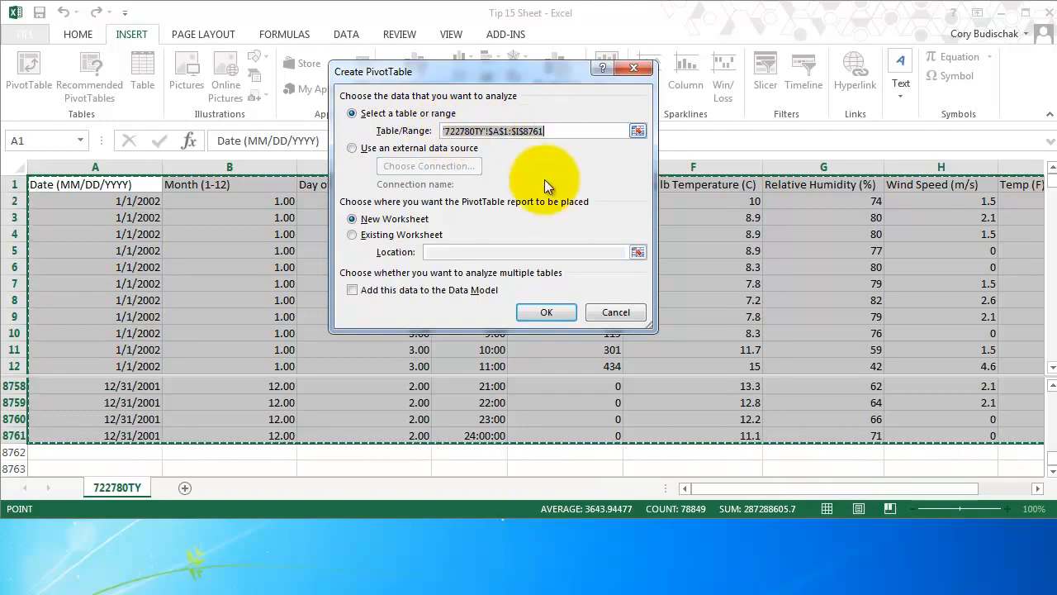
pyautogui.click(546, 312)
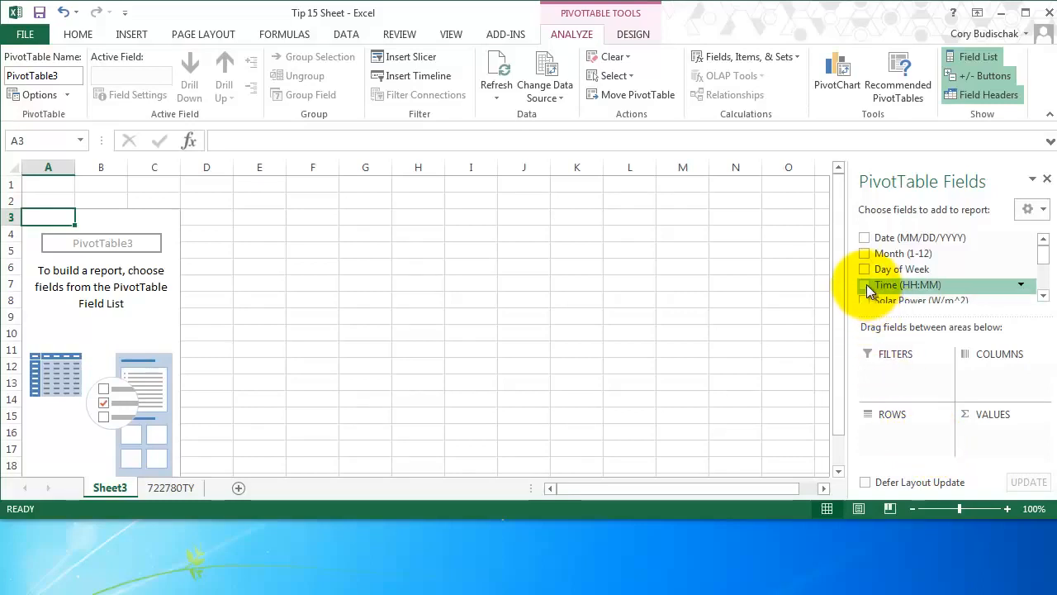
# Add Time (HH:MM) as the PivotTable's row field and Temp (F) as its value field.
pyautogui.moveTo(866, 284); pyautogui.dragTo(903, 435)
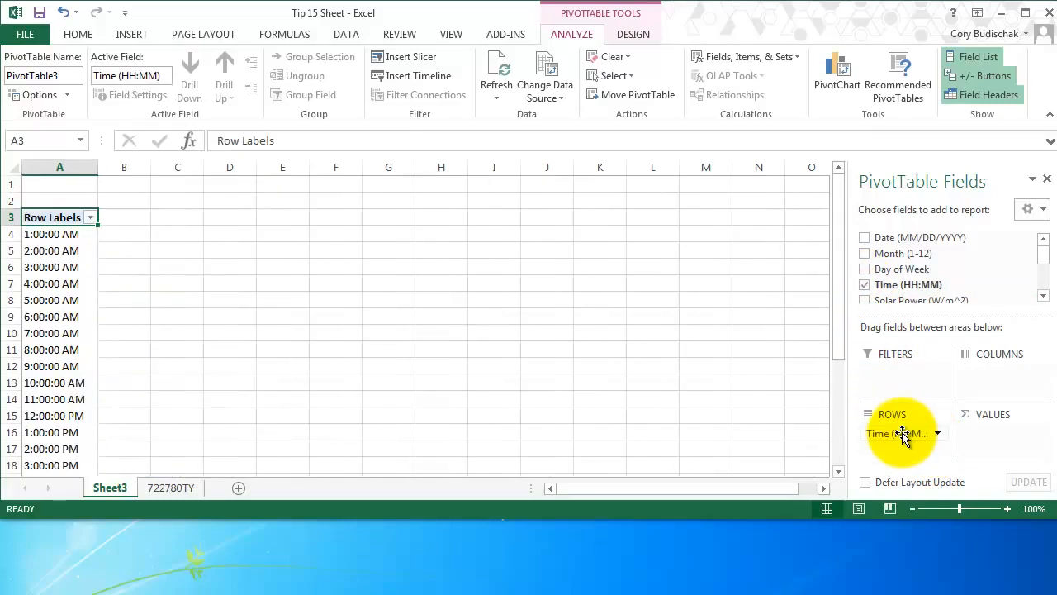
pyautogui.click(1044, 296)
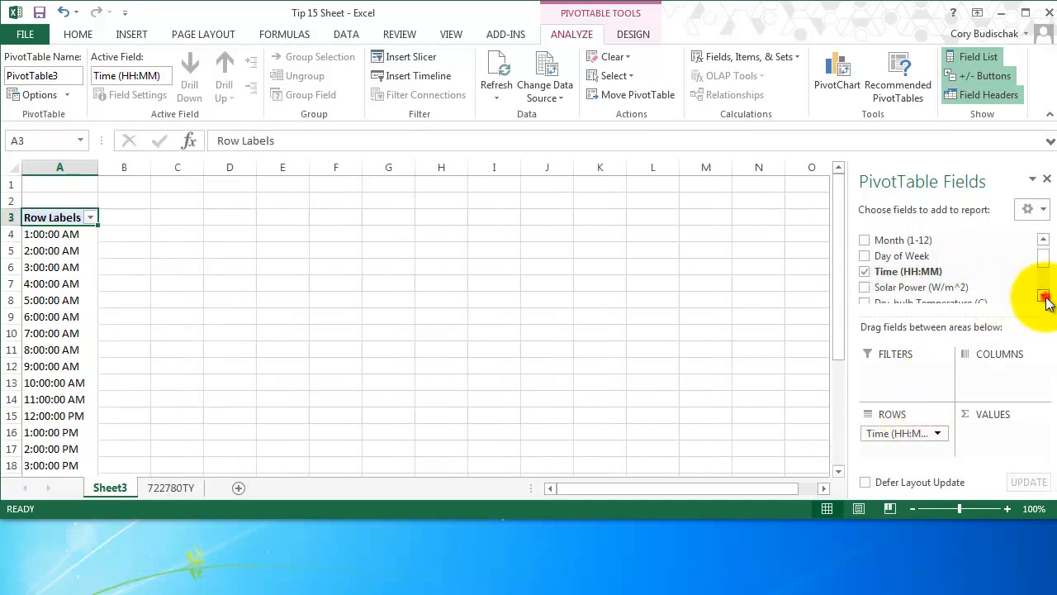
pyautogui.click(1044, 297)
pyautogui.click(1043, 298)
pyautogui.click(1044, 297)
pyautogui.click(1044, 297)
pyautogui.click(1044, 297)
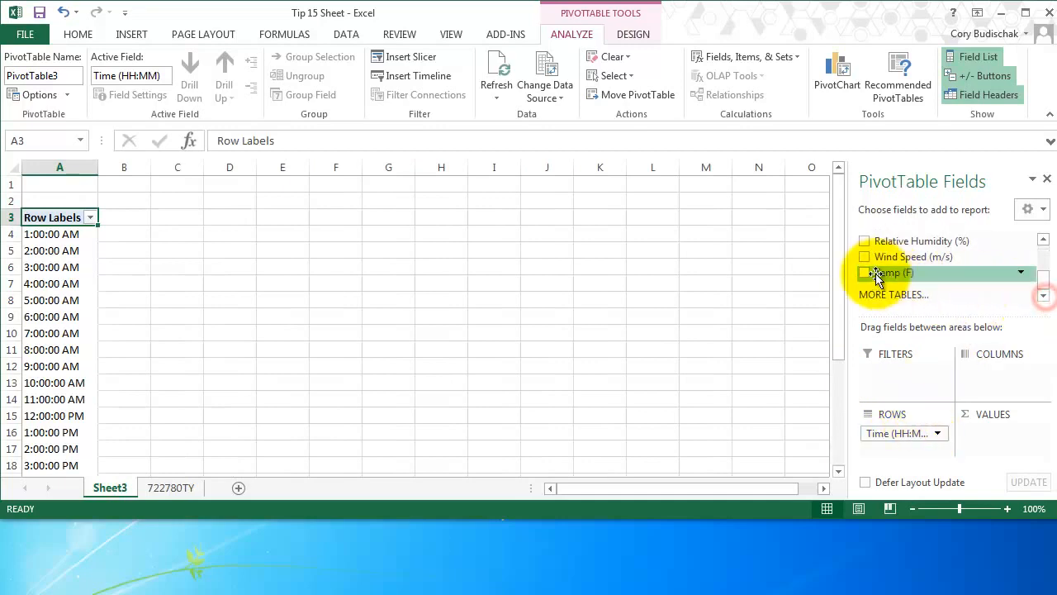
pyautogui.moveTo(865, 274); pyautogui.dragTo(993, 438)
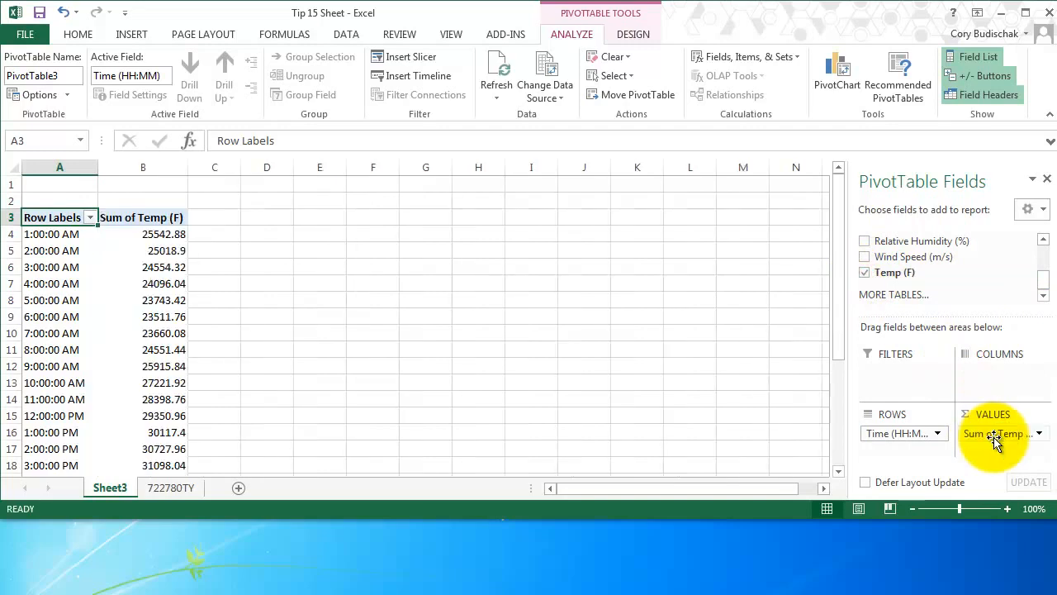
# Summarize the Temp (F) value field by Average instead of Sum.
pyautogui.click(1041, 435)
pyautogui.click(1040, 434)
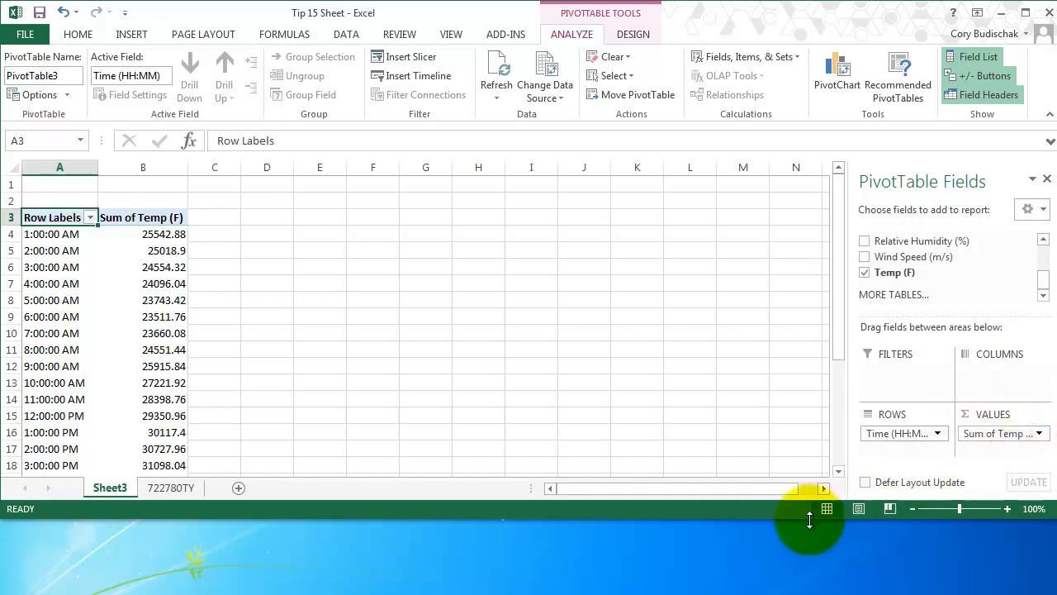
pyautogui.moveTo(802, 515); pyautogui.dragTo(801, 431)
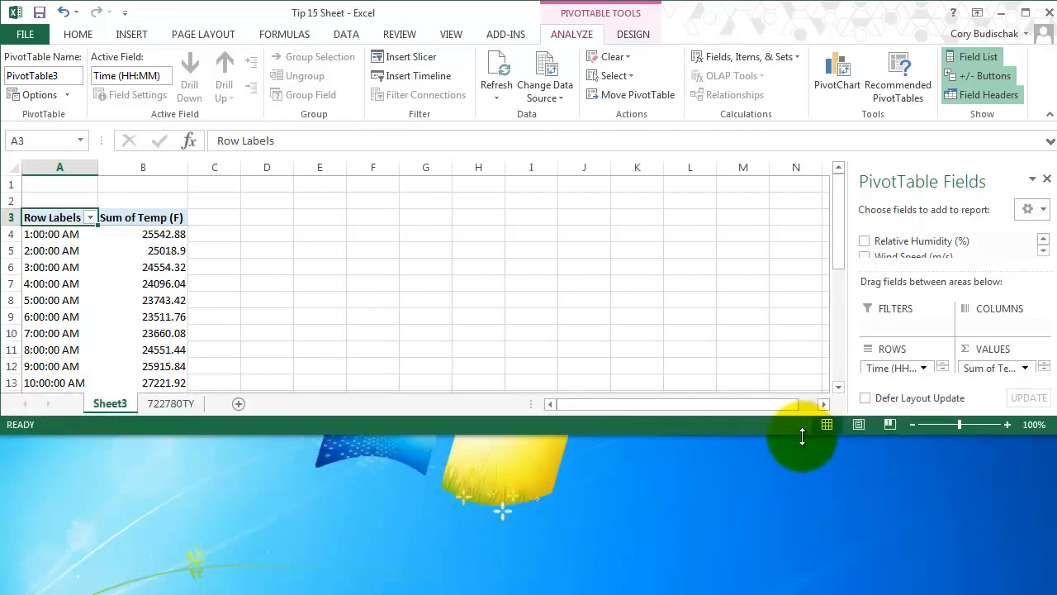
pyautogui.click(1024, 369)
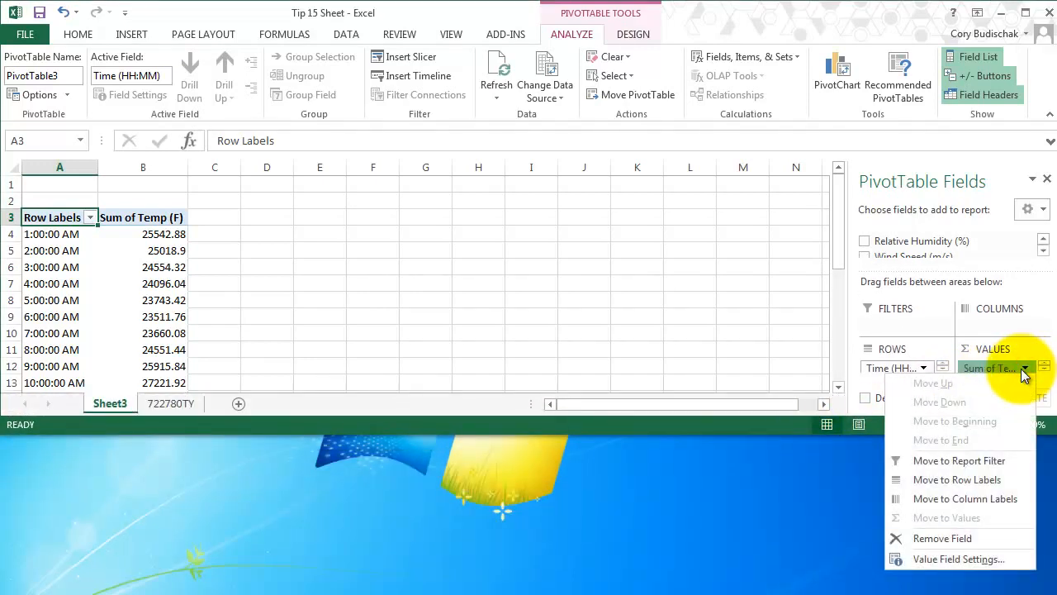
pyautogui.click(957, 559)
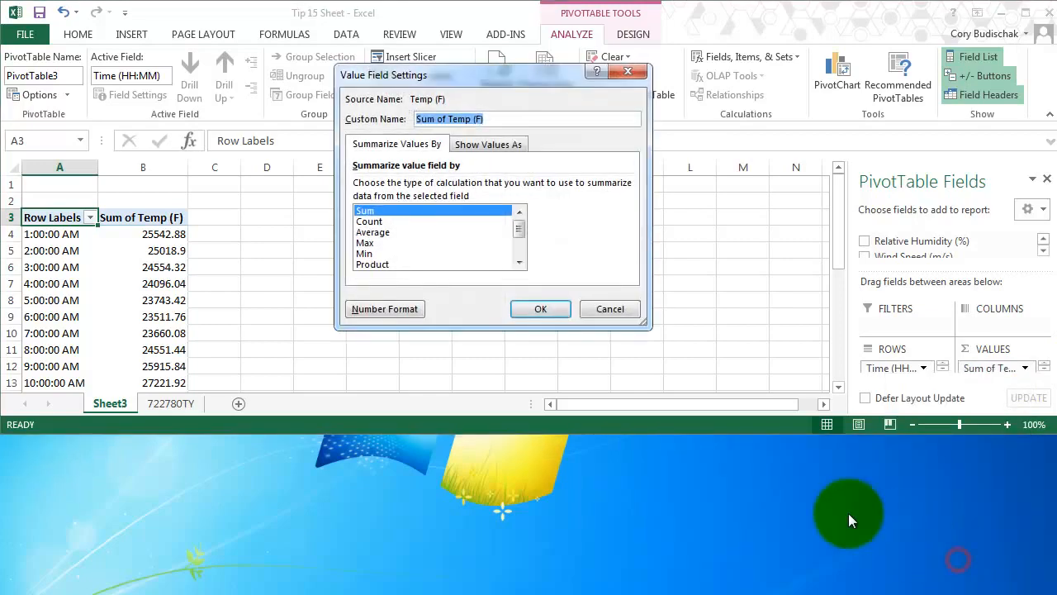
pyautogui.click(373, 234)
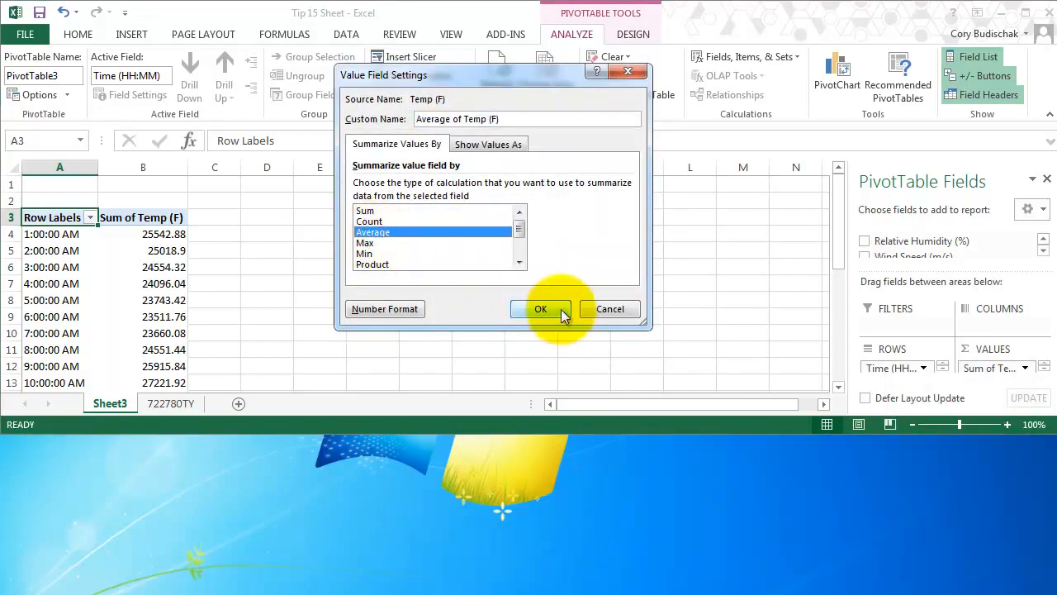
pyautogui.click(540, 309)
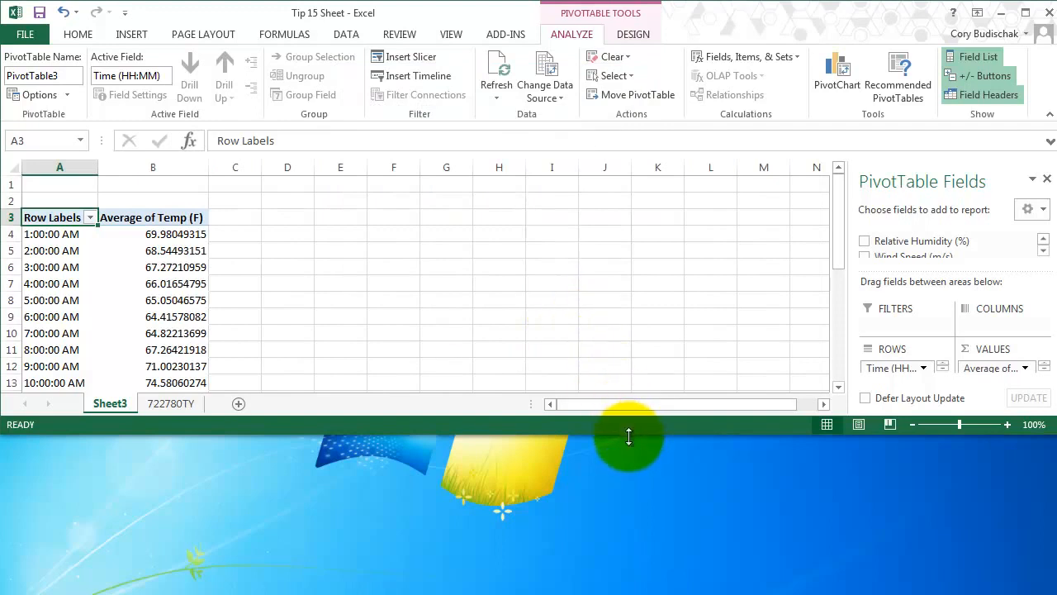
pyautogui.moveTo(628, 435); pyautogui.dragTo(643, 585)
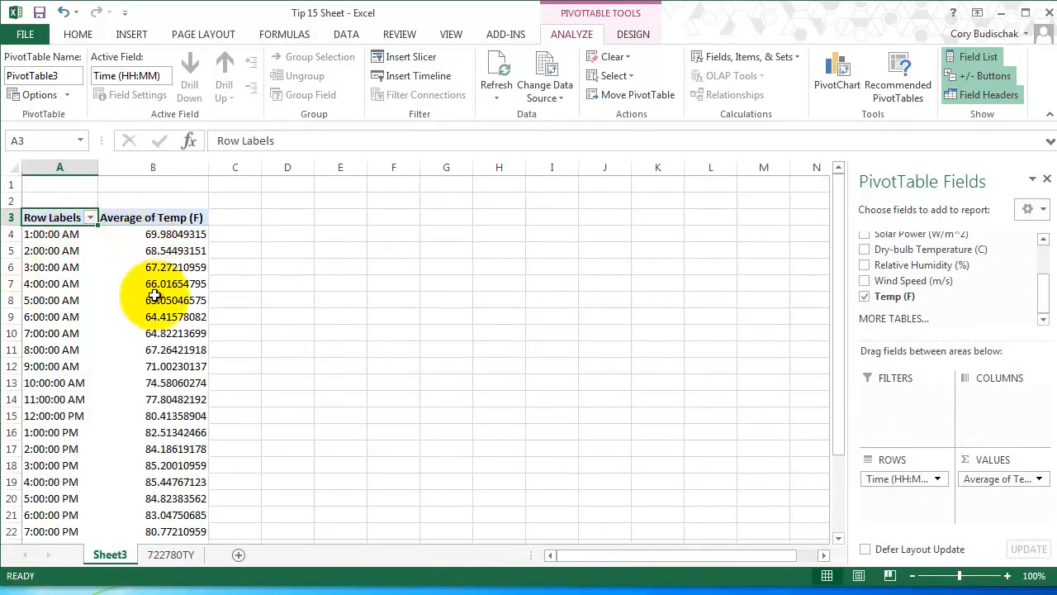
# Insert a clustered column chart of the average temperature for each hour of the day from the whole PivotTable.
pyautogui.scroll(-4, 170, 345)
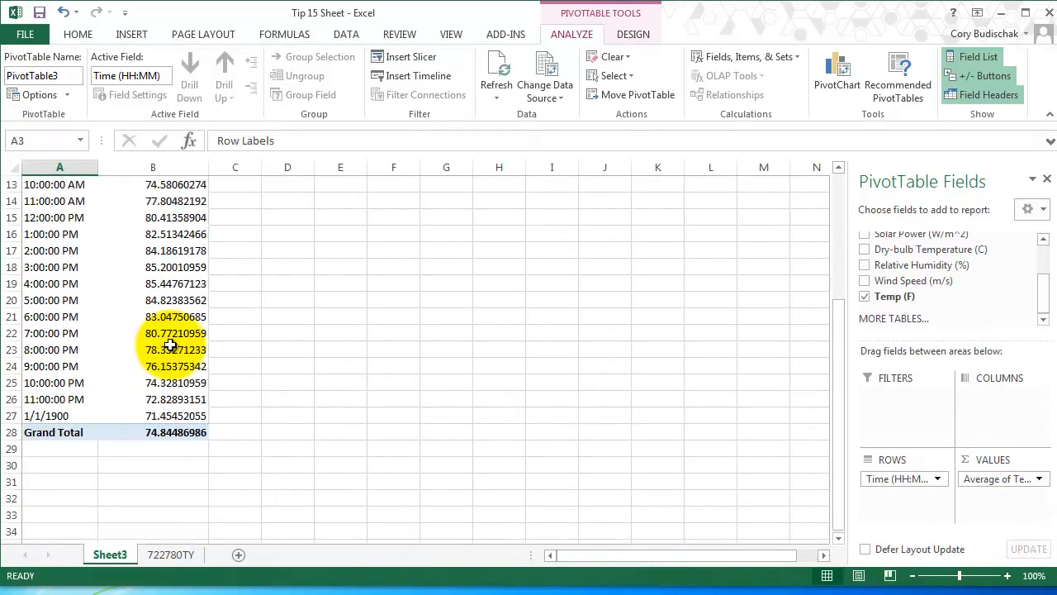
pyautogui.scroll(4, 169, 345)
pyautogui.moveTo(64, 216); pyautogui.dragTo(206, 532)
pyautogui.click(132, 33)
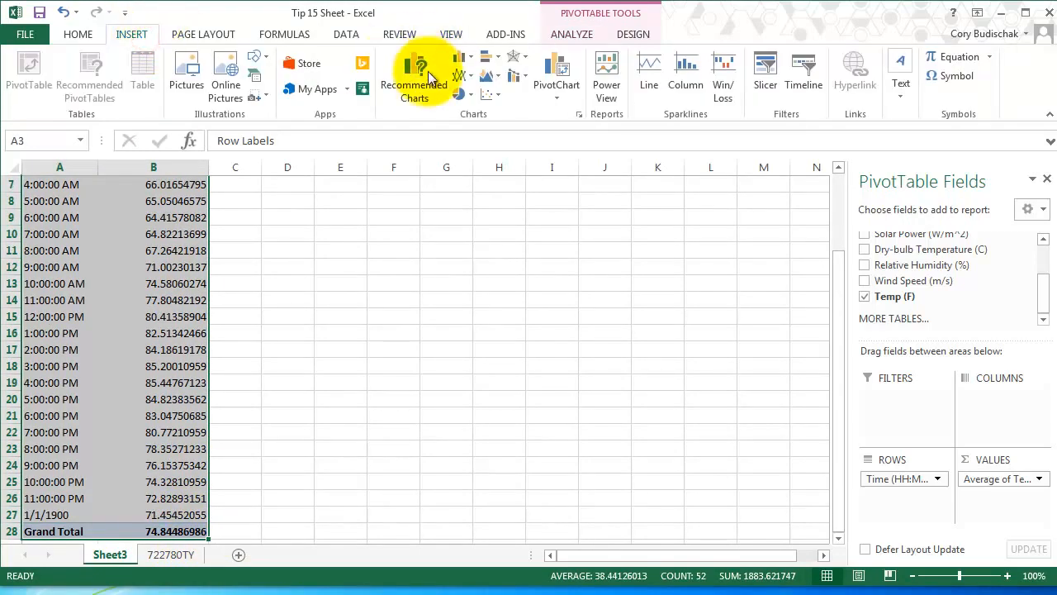
pyautogui.click(460, 60)
pyautogui.click(509, 116)
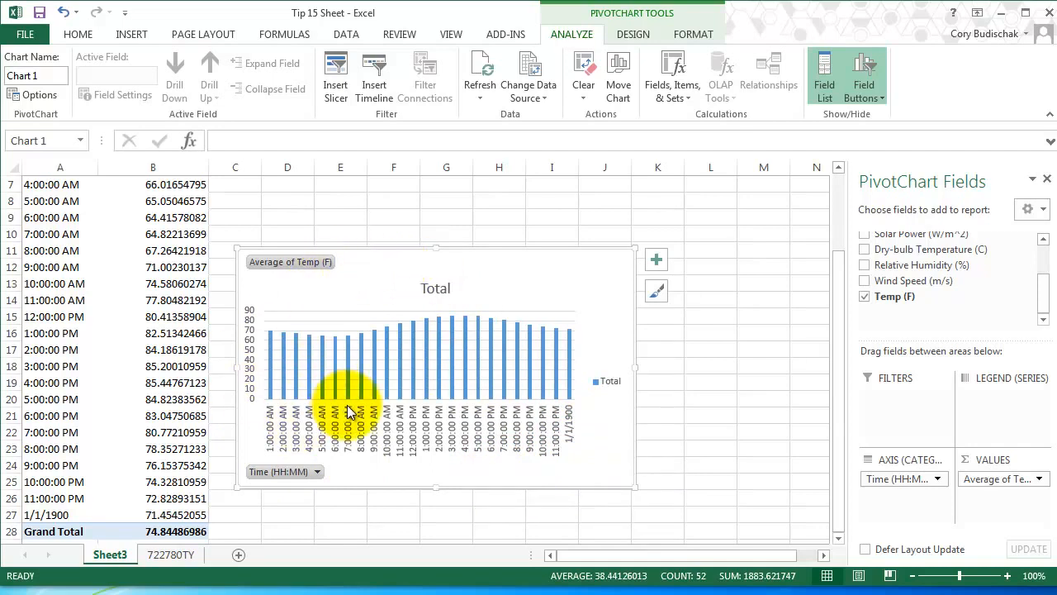
pyautogui.moveTo(504, 348)
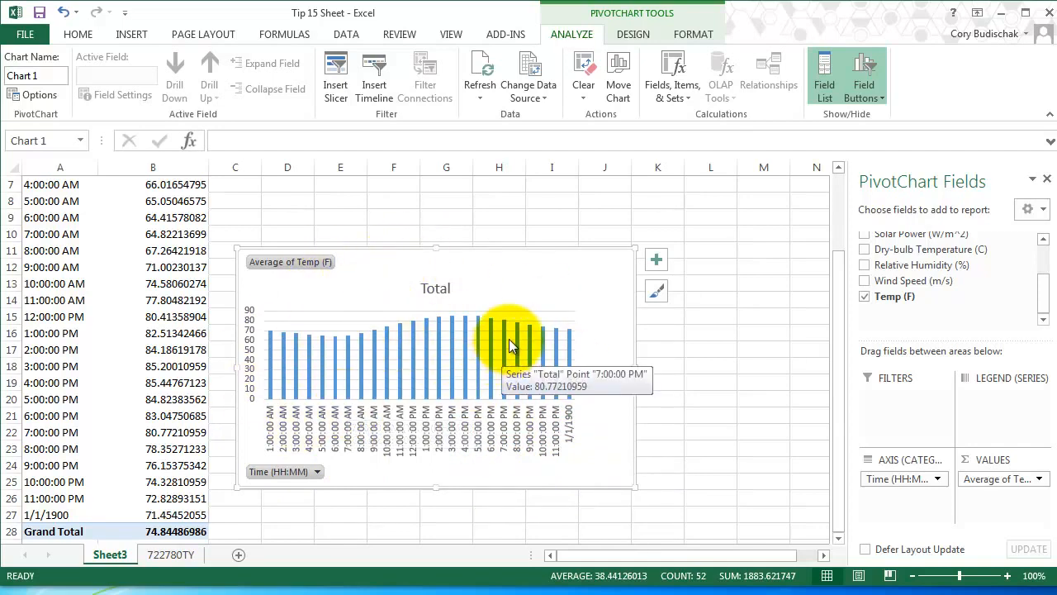
pyautogui.moveTo(401, 343)
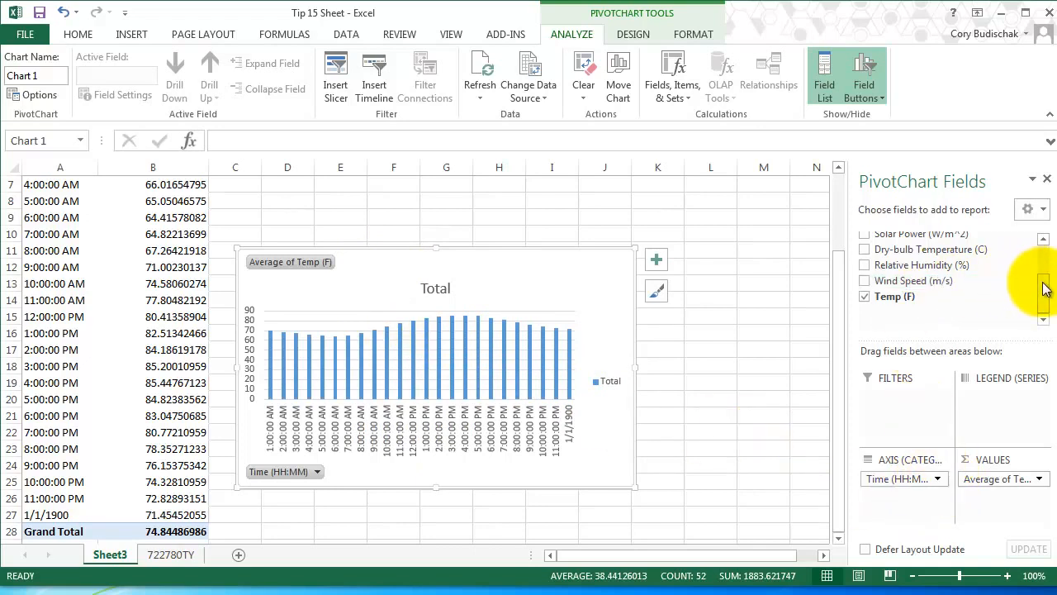
# Replace Time (HH:MM) with Month (1-12) as the category field of the temperature chart.
pyautogui.moveTo(1046, 278); pyautogui.dragTo(1038, 259)
pyautogui.moveTo(875, 254); pyautogui.dragTo(908, 501)
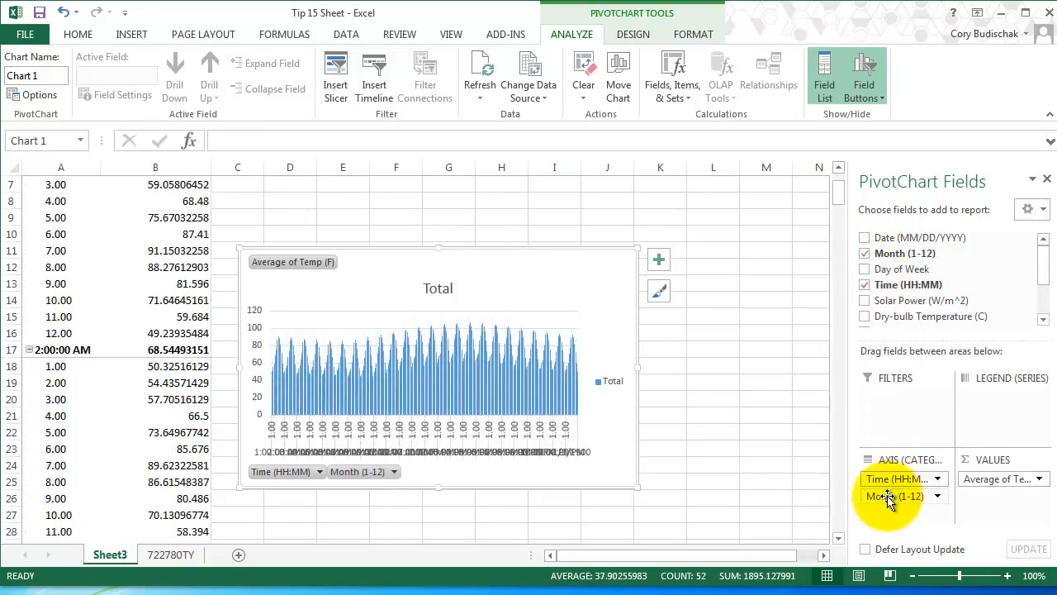
pyautogui.click(937, 479)
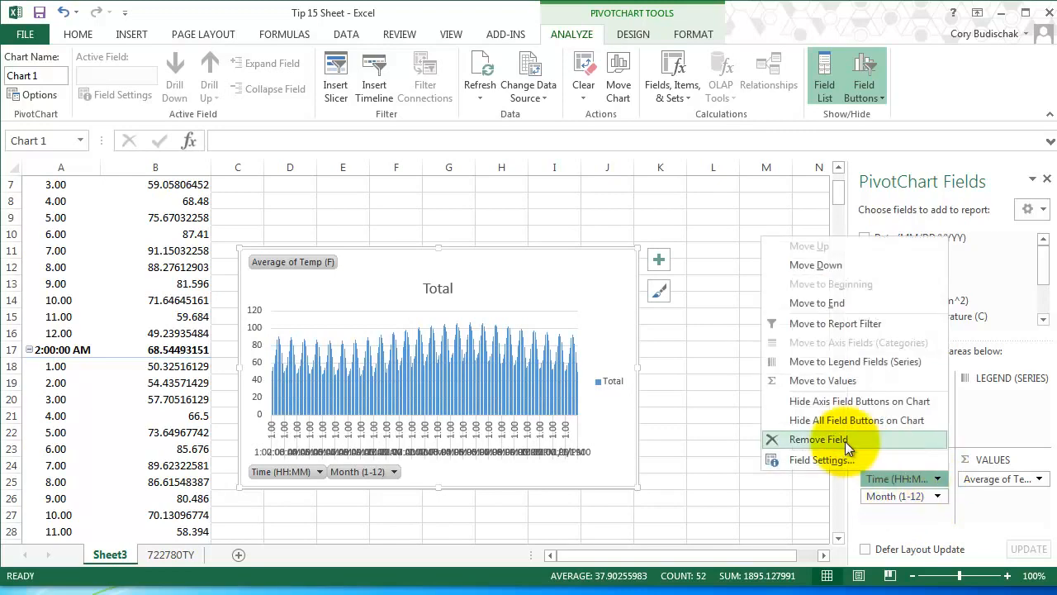
pyautogui.click(844, 441)
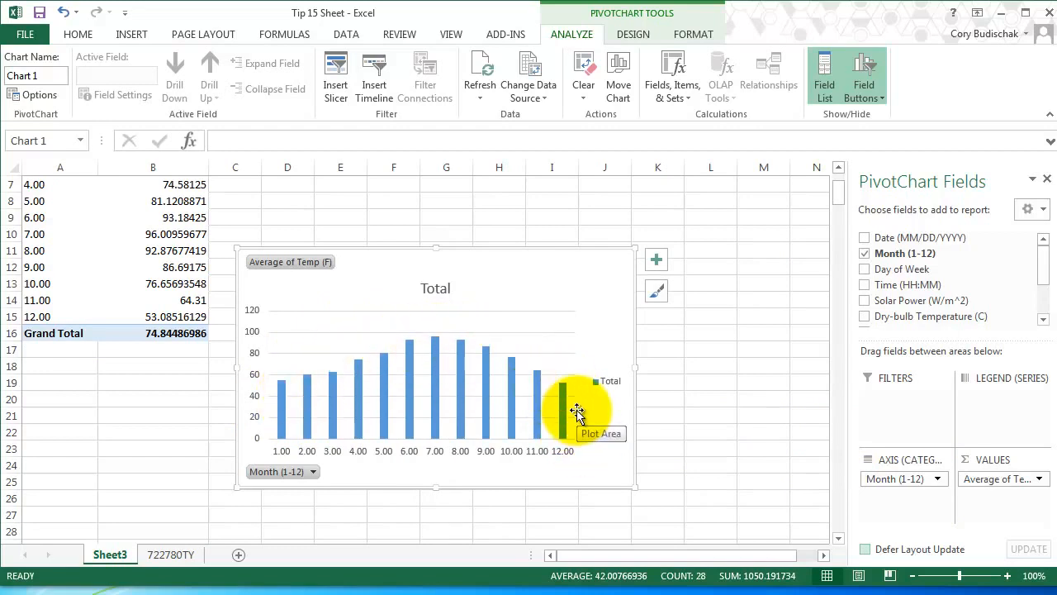
pyautogui.moveTo(465, 388)
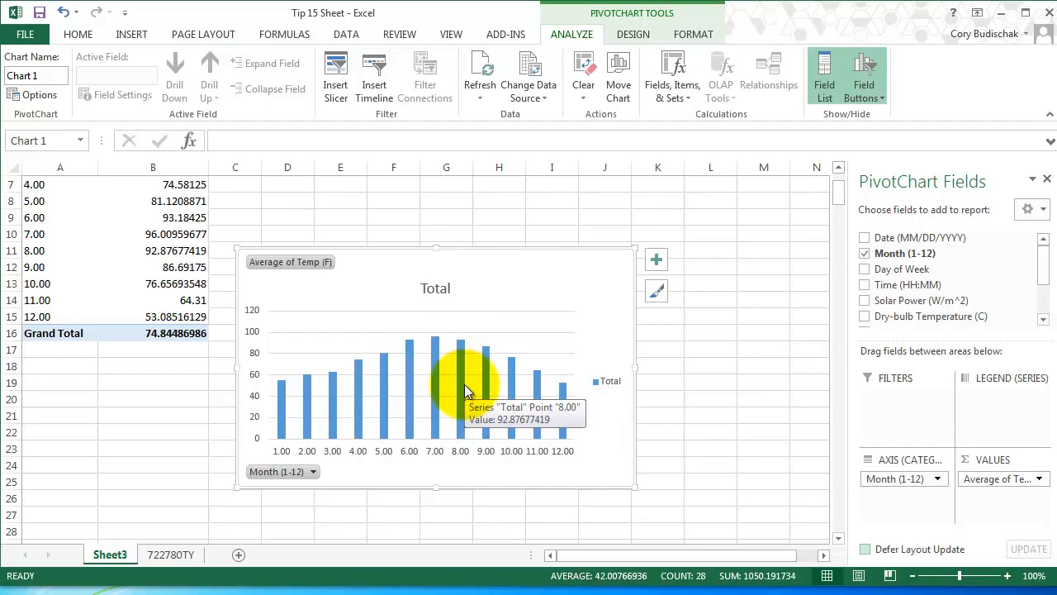
# Add Time (HH:MM) as the PivotTable's column field and delete the column chart covering the data.
pyautogui.click(173, 235)
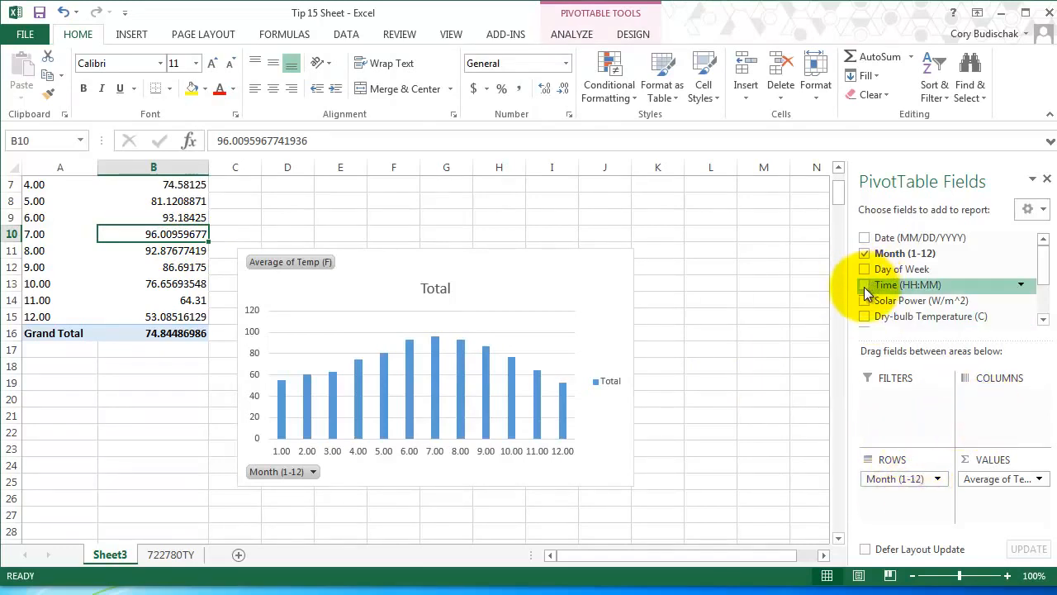
pyautogui.moveTo(866, 291); pyautogui.dragTo(972, 400)
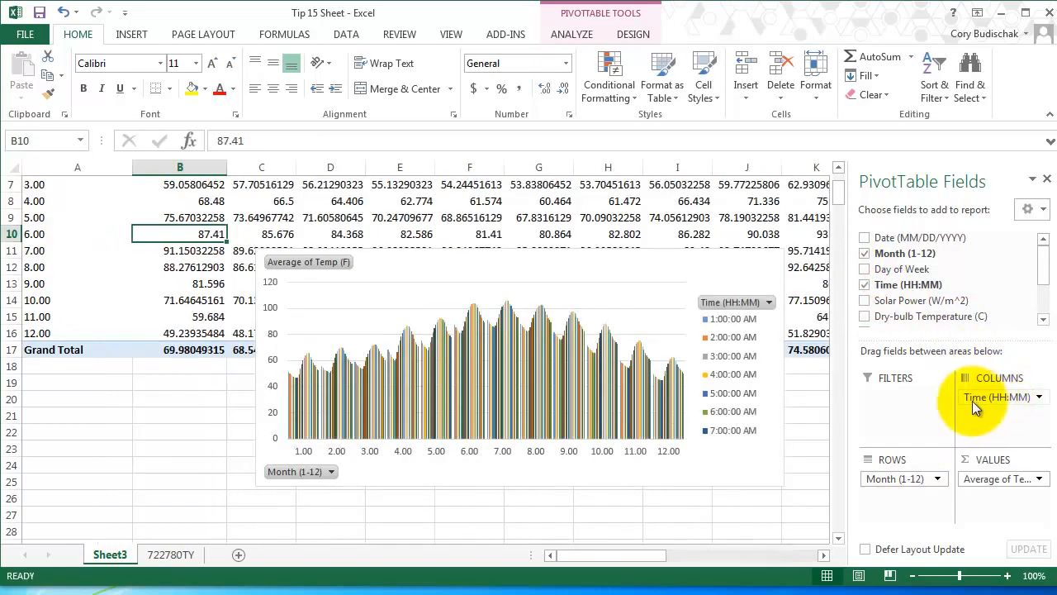
pyautogui.click(597, 257)
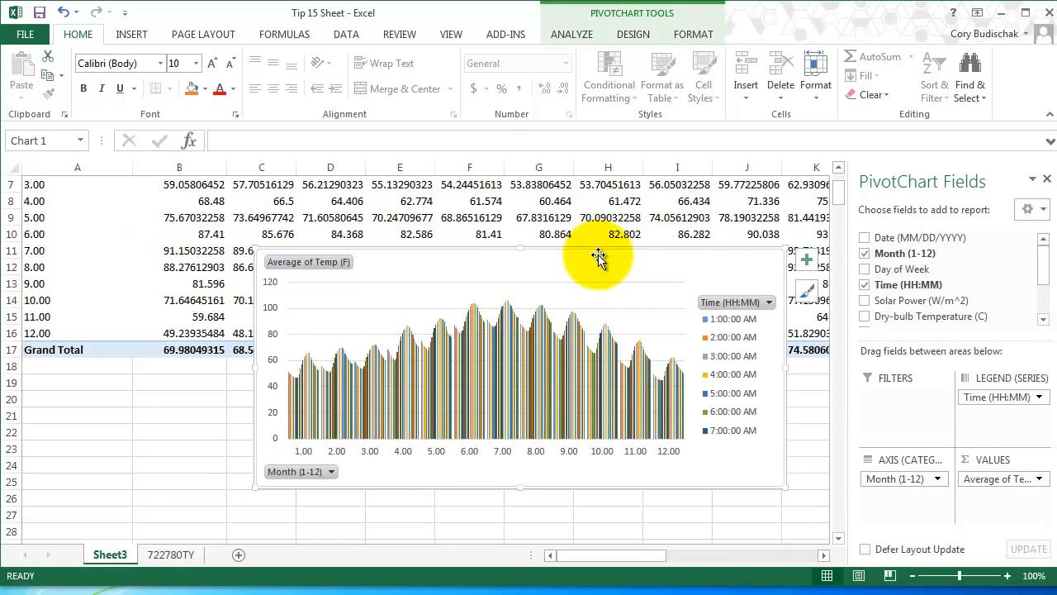
pyautogui.press('Delete')
pyautogui.scroll(2, 602, 380)
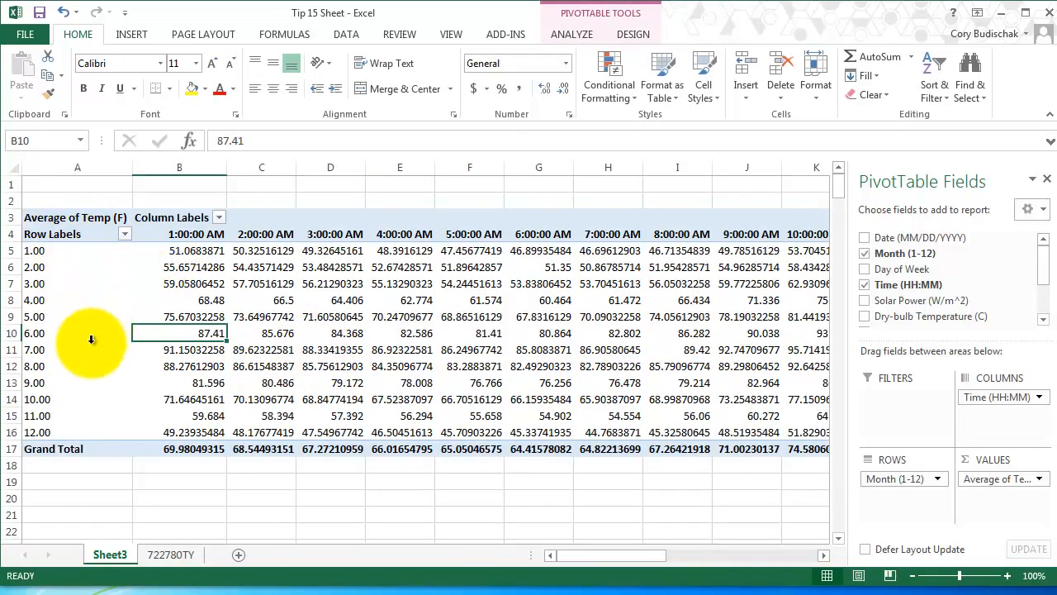
# Insert a 3-D surface chart of average temperature by month and hour from A4:Y16, leaving out the grand totals.
pyautogui.click(48, 302)
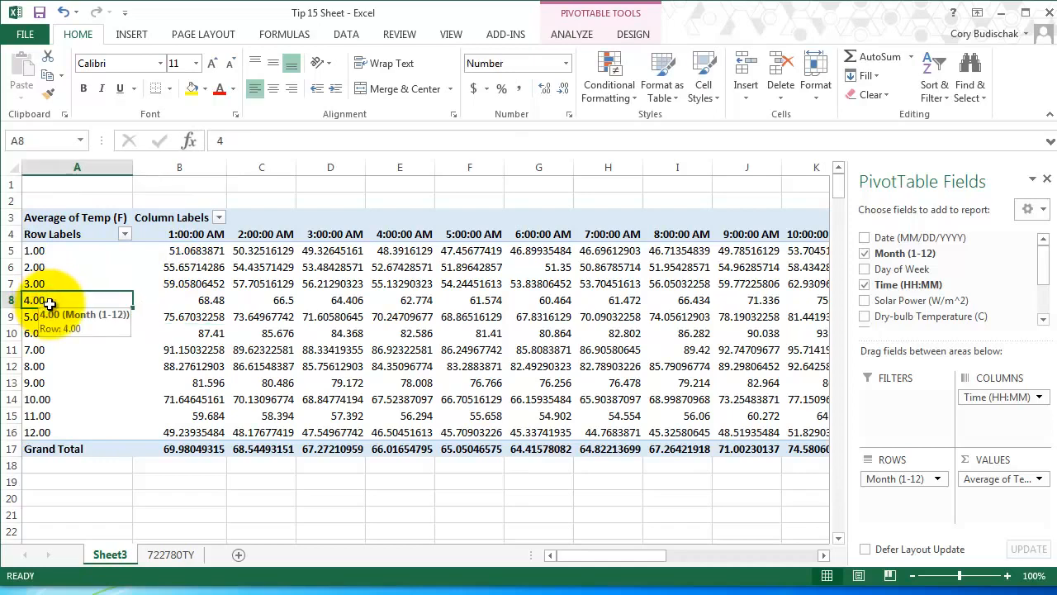
pyautogui.click(611, 317)
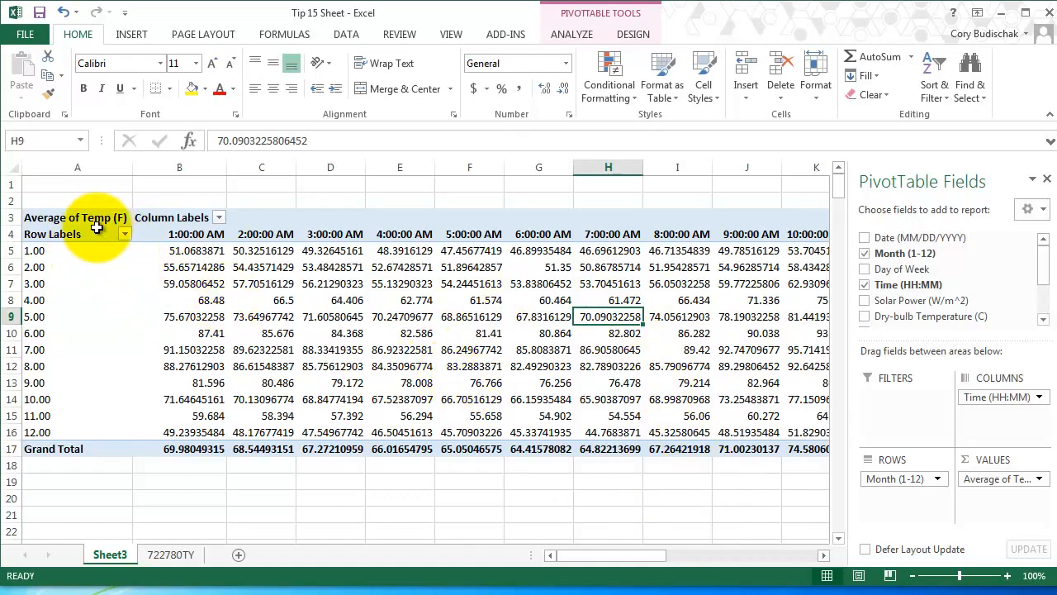
pyautogui.moveTo(97, 229); pyautogui.dragTo(698, 444)
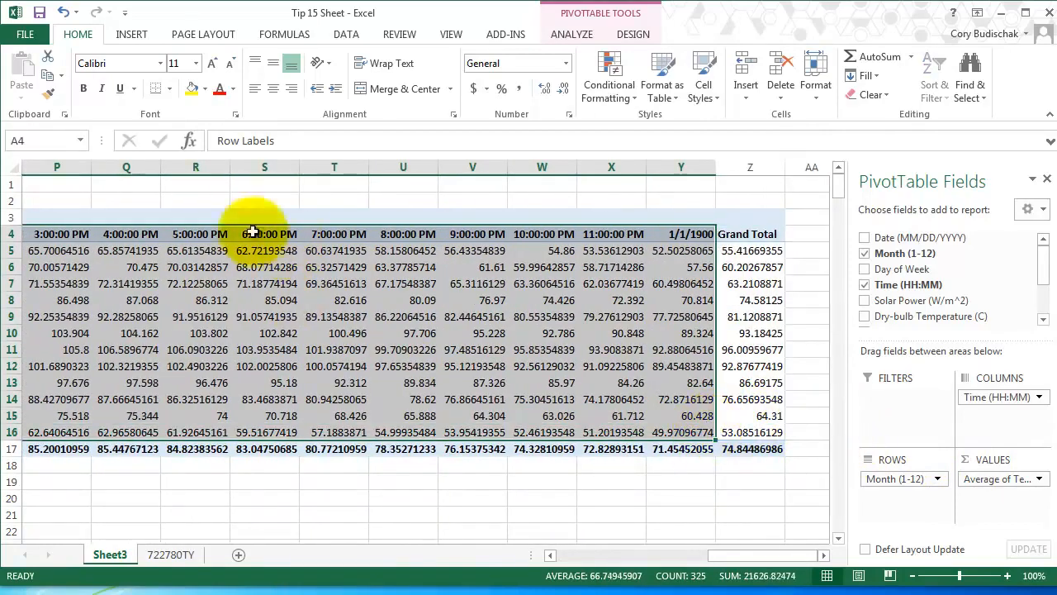
pyautogui.click(131, 33)
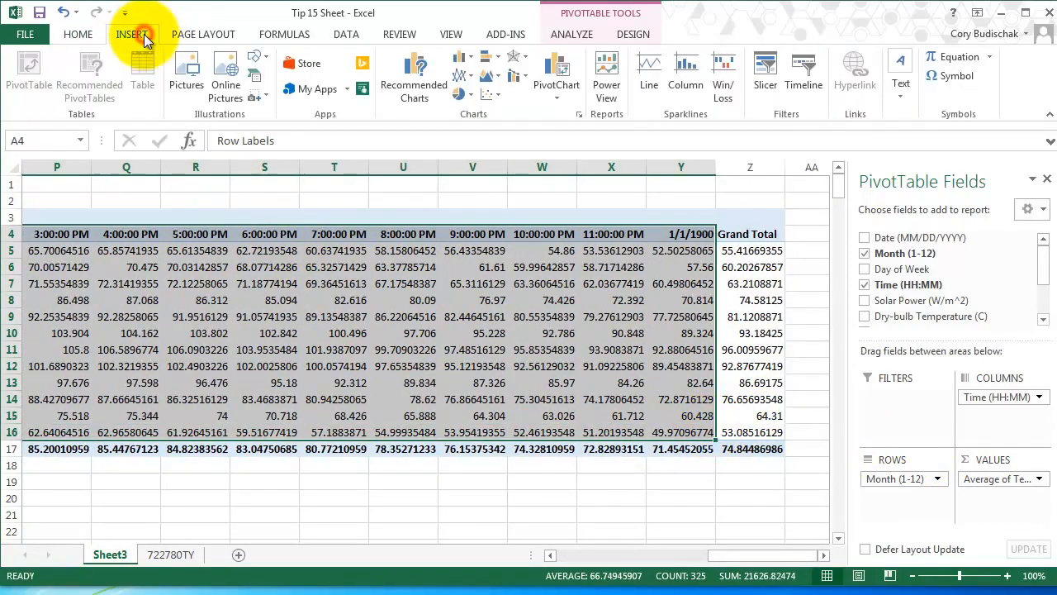
pyautogui.click(419, 85)
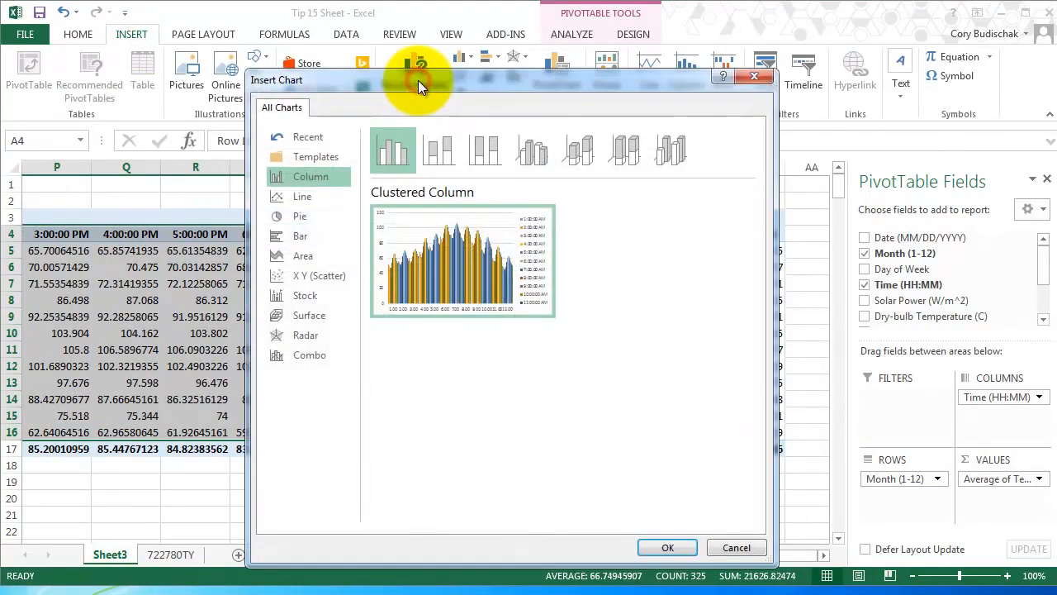
pyautogui.click(305, 257)
pyautogui.click(319, 315)
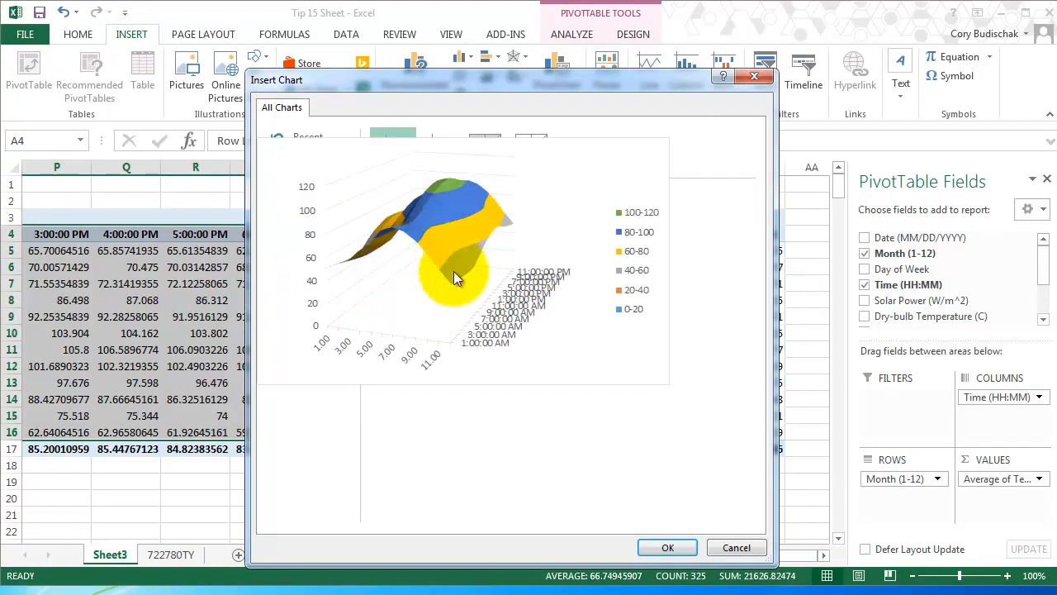
pyautogui.click(667, 547)
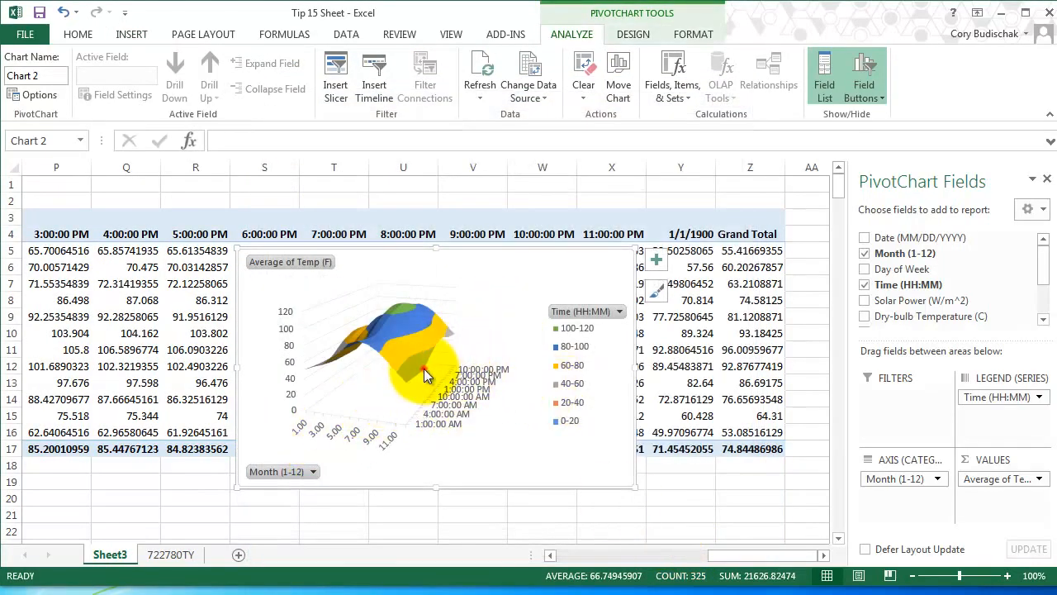
# Inspect the surface chart's temperature bands and delete the chart.
pyautogui.click(423, 369)
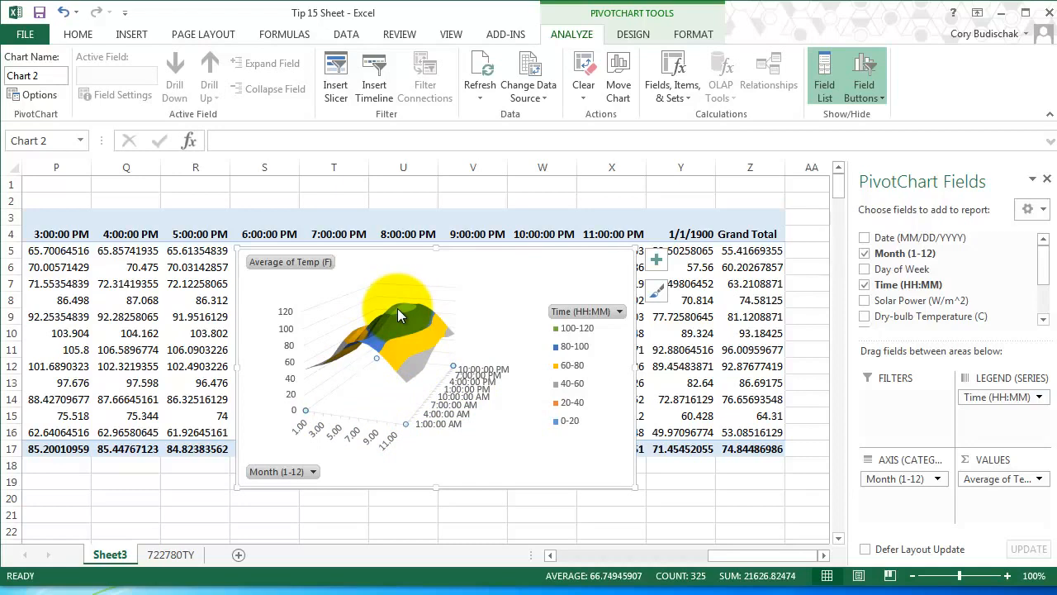
pyautogui.moveTo(397, 308); pyautogui.dragTo(449, 294)
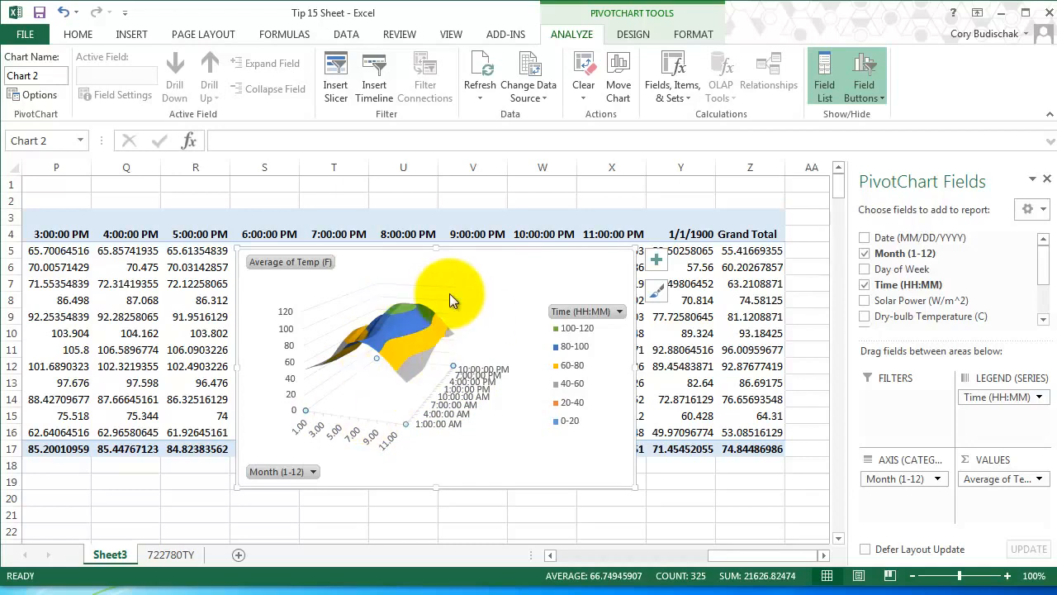
pyautogui.click(386, 339)
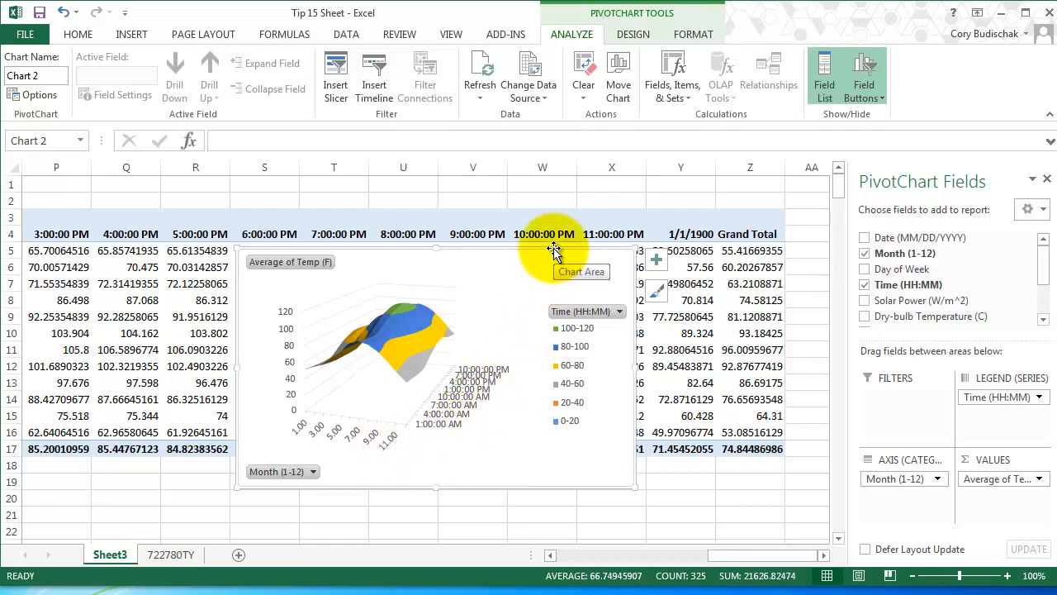
pyautogui.press('Delete')
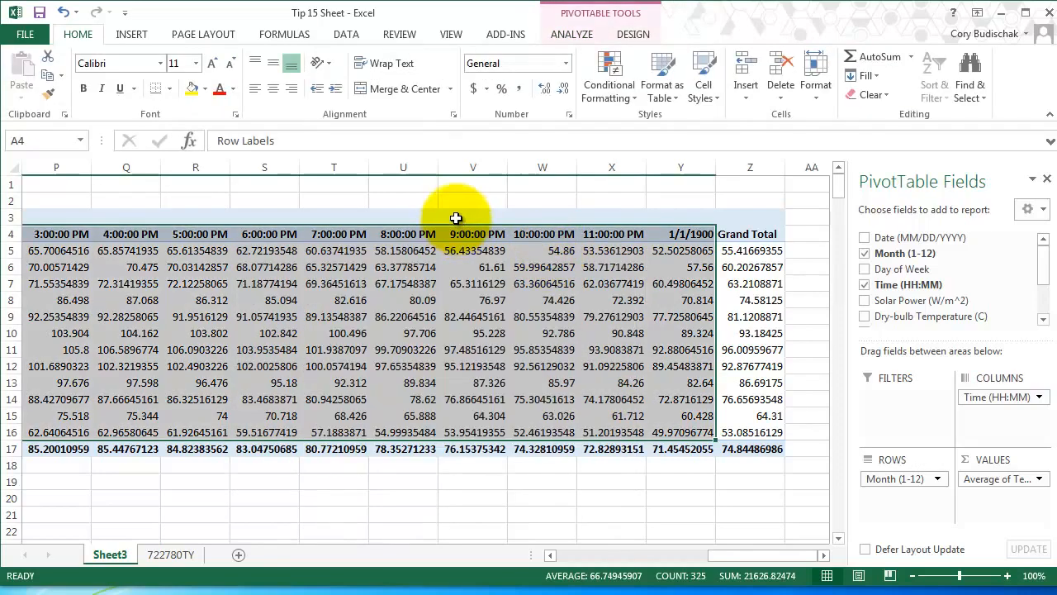
# Remove Time (HH:MM) from the PivotTable so only the monthly average temperatures remain.
pyautogui.click(1044, 404)
pyautogui.click(958, 570)
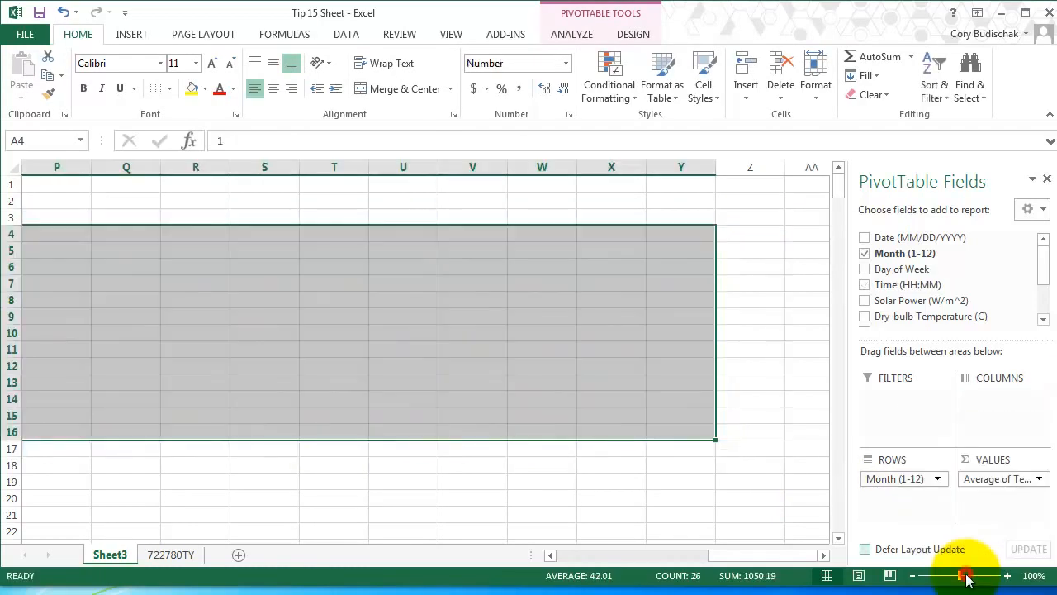
pyautogui.moveTo(822, 550); pyautogui.dragTo(633, 550)
pyautogui.click(237, 261)
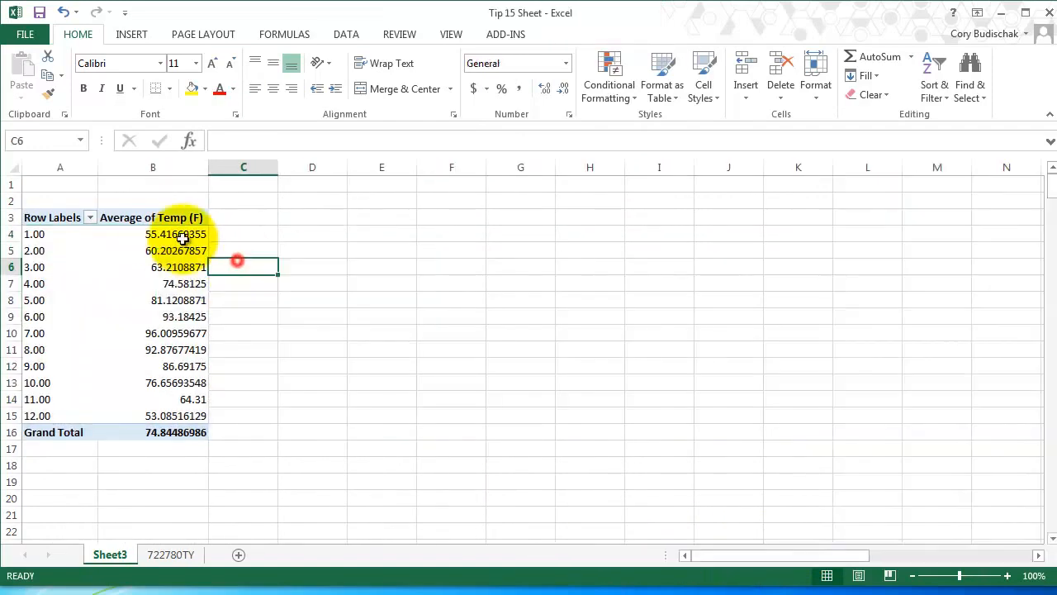
pyautogui.click(151, 218)
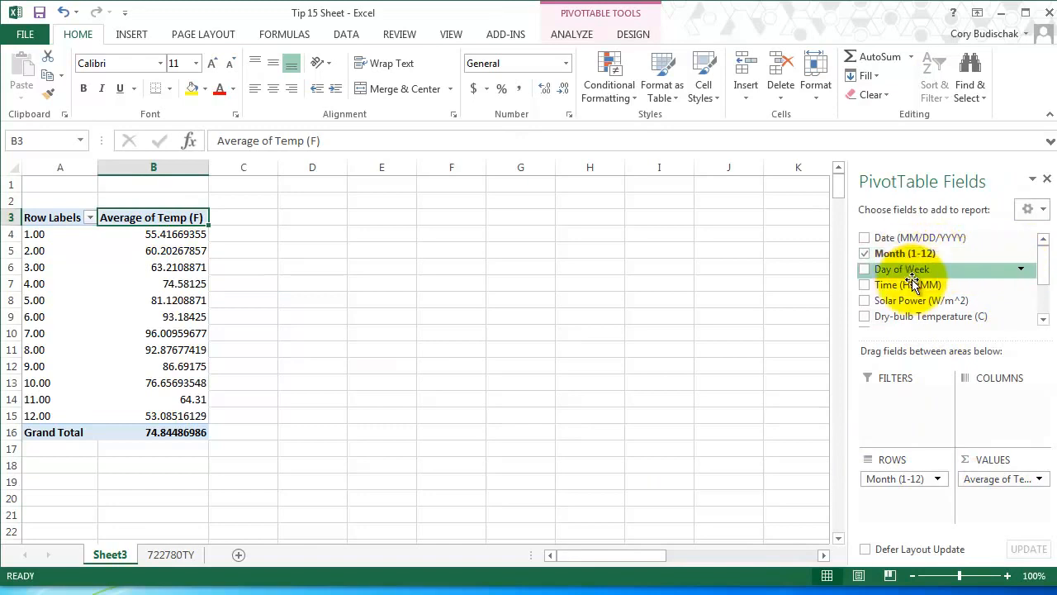
# Add Temp (F) as a second value field of the PivotTable, summarized by Max.
pyautogui.moveTo(1044, 263); pyautogui.dragTo(1040, 295)
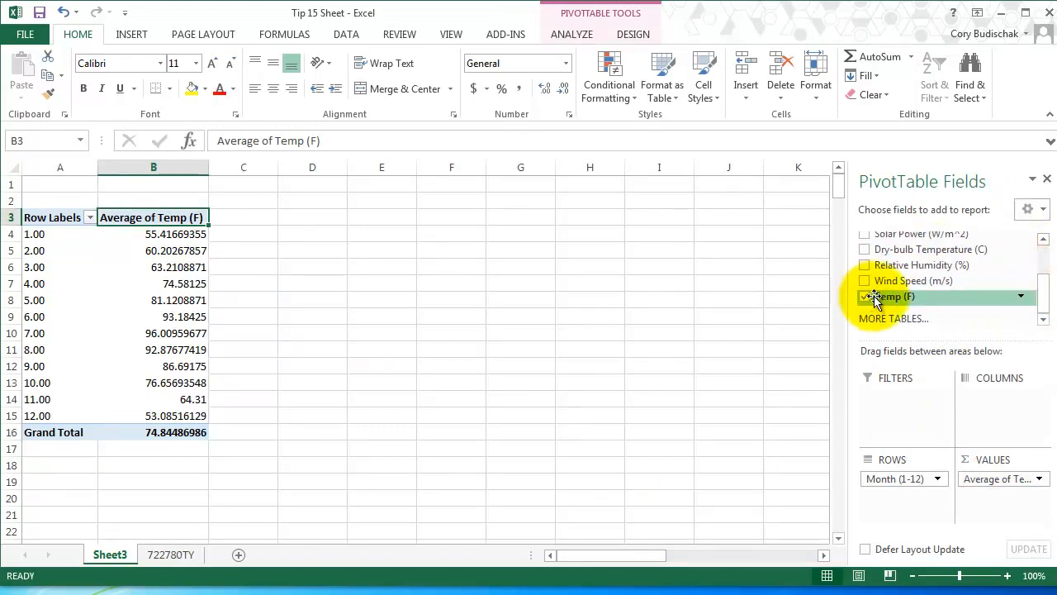
pyautogui.moveTo(894, 296); pyautogui.dragTo(1003, 505)
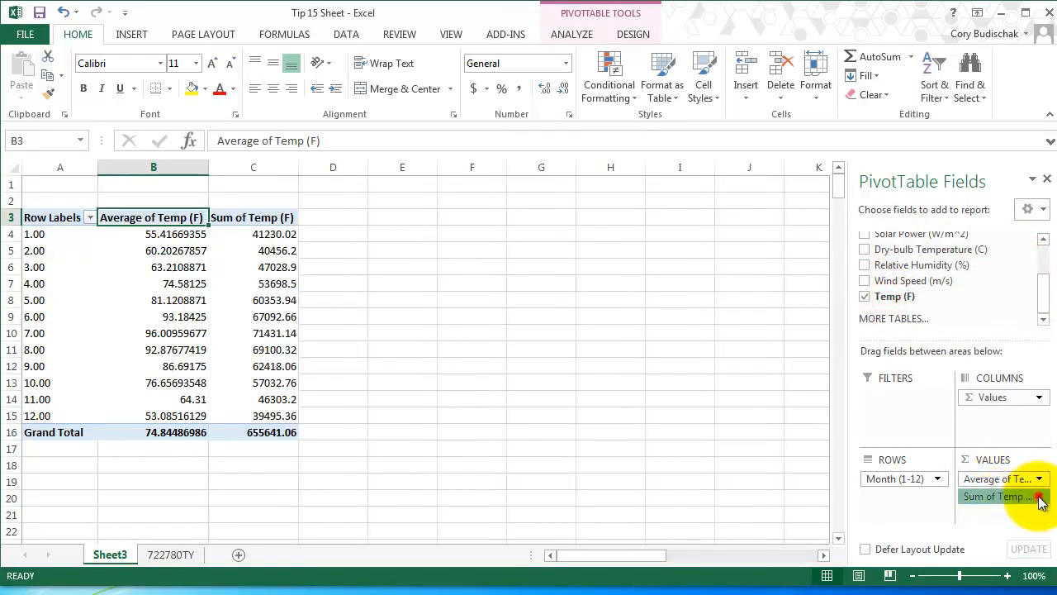
pyautogui.click(1032, 496)
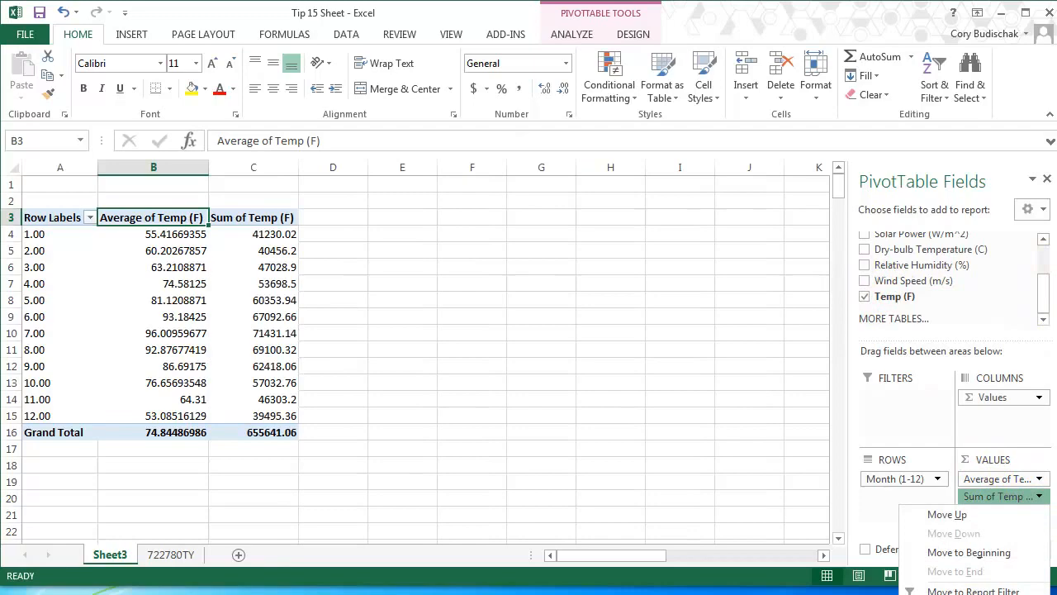
pyautogui.click(974, 594)
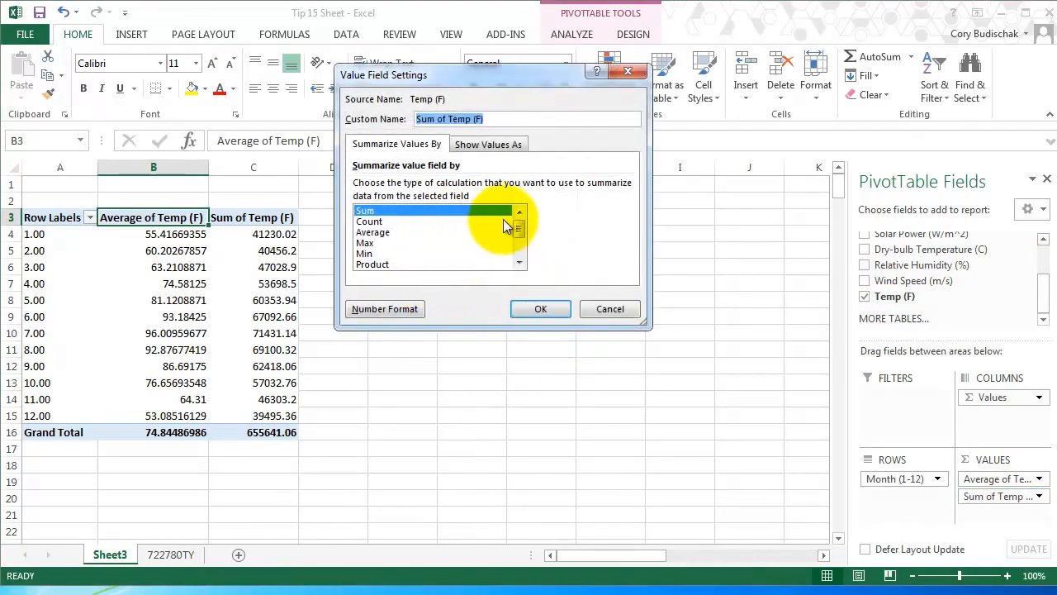
pyautogui.click(374, 243)
pyautogui.click(540, 309)
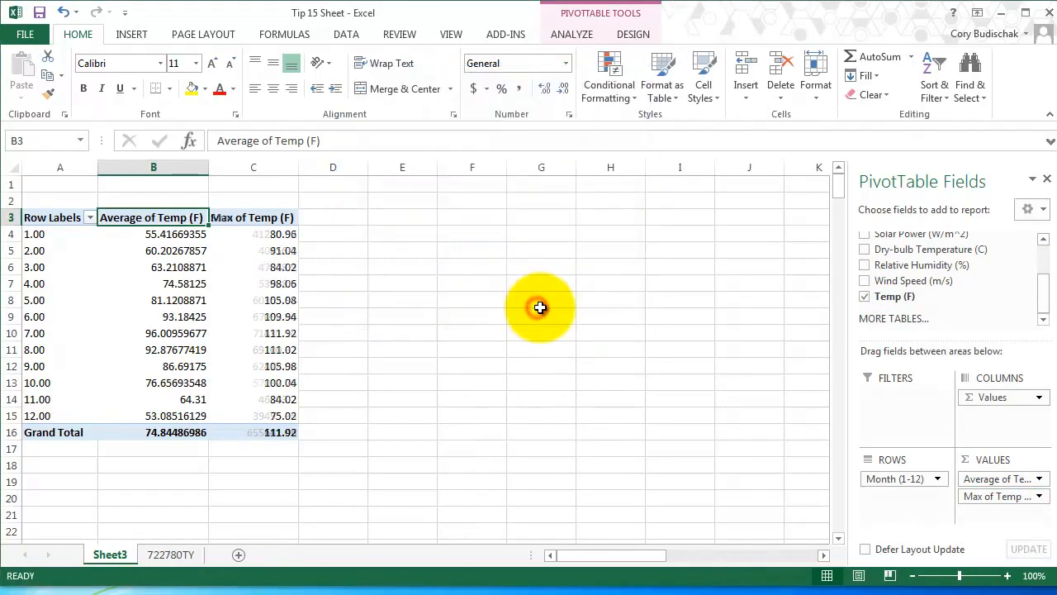
# Add Temp (F) as a third value field of the PivotTable, summarized by Min.
pyautogui.moveTo(895, 296); pyautogui.dragTo(993, 517)
pyautogui.click(996, 514)
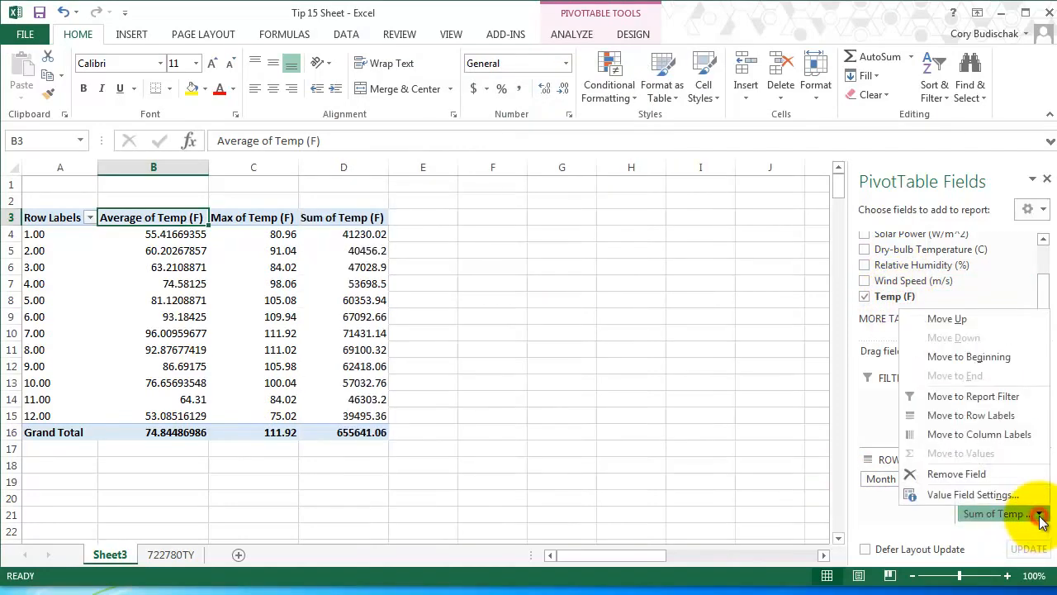
pyautogui.click(961, 495)
pyautogui.click(368, 251)
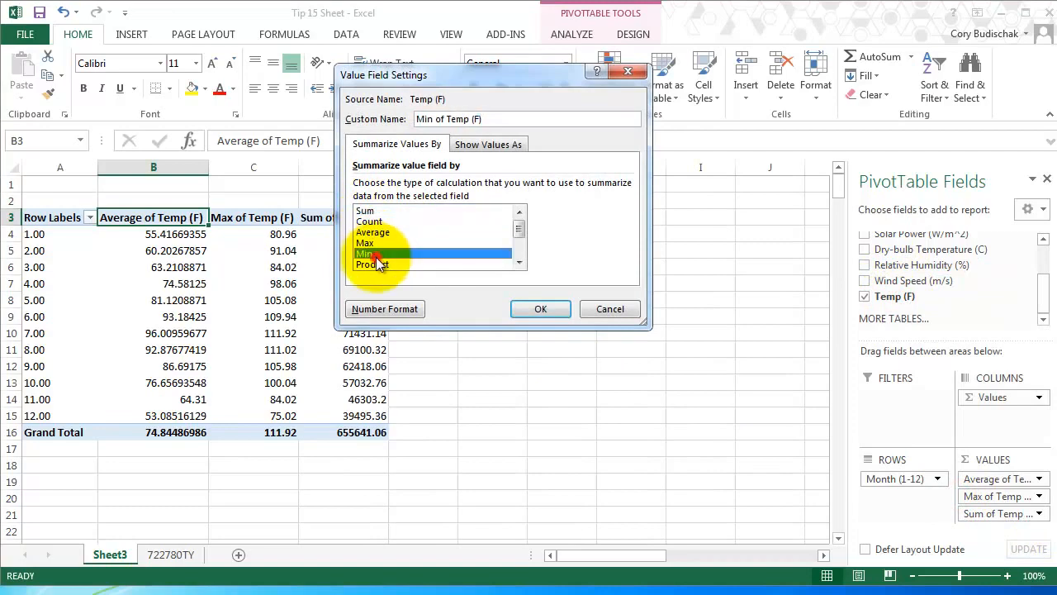
pyautogui.click(542, 307)
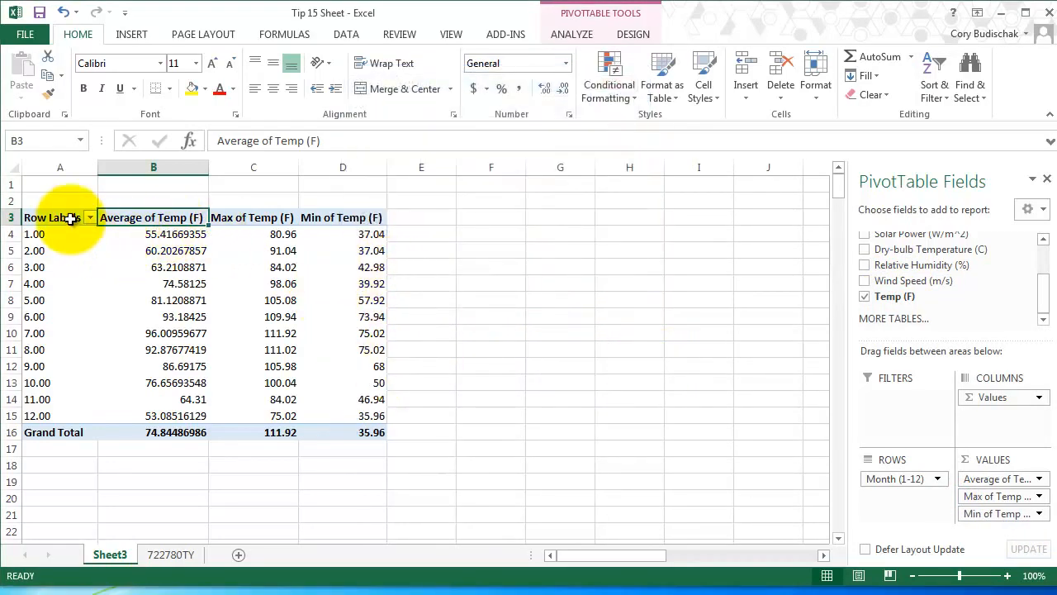
# Insert a clustered column chart of the monthly average, maximum and minimum temperatures and place it beside the PivotTable.
pyautogui.moveTo(78, 220); pyautogui.dragTo(357, 414)
pyautogui.click(132, 33)
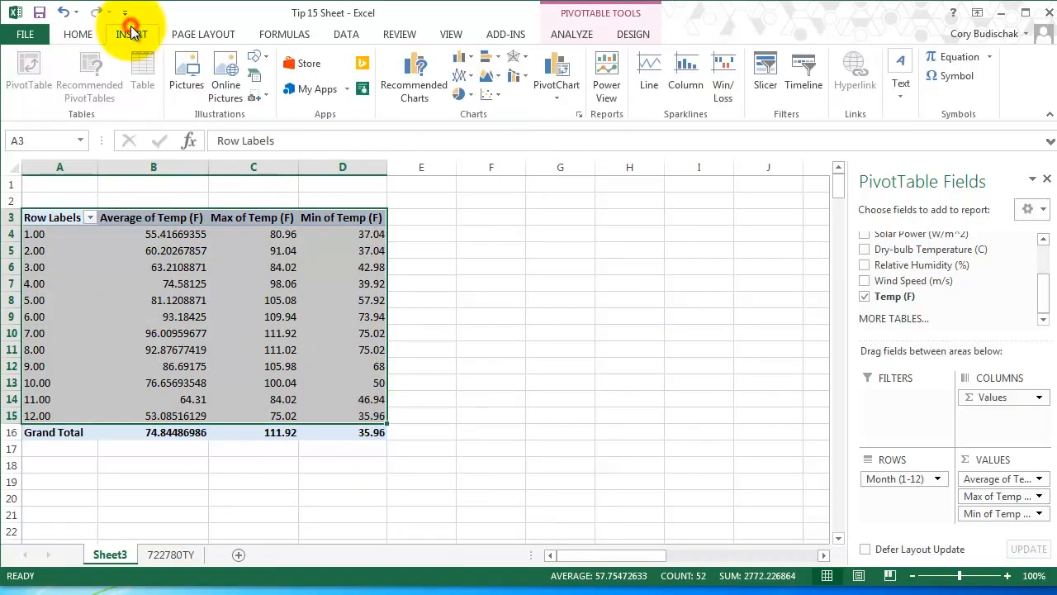
pyautogui.click(463, 60)
pyautogui.click(473, 97)
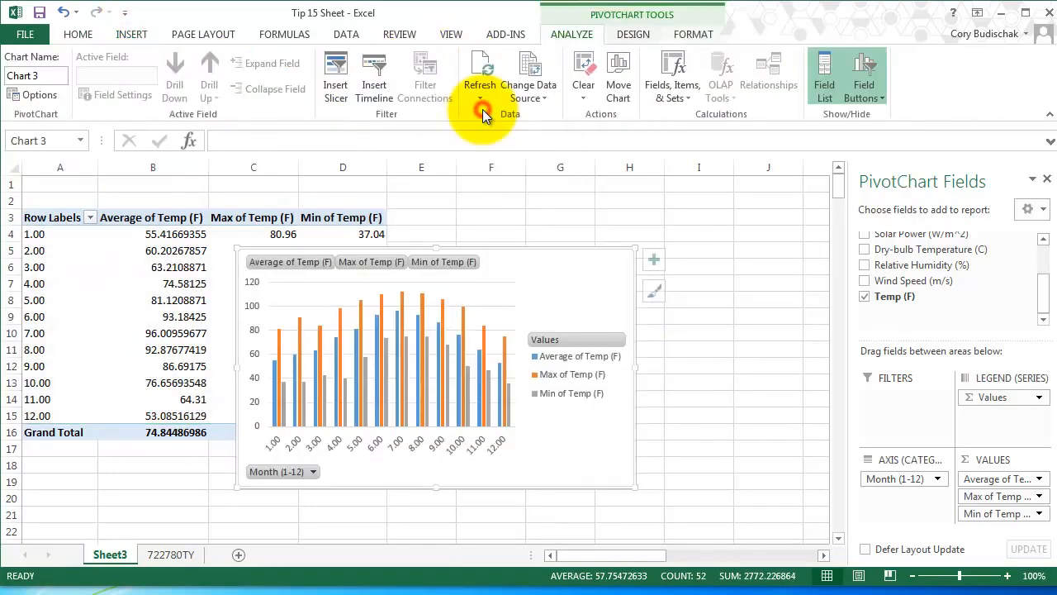
pyautogui.moveTo(518, 249); pyautogui.dragTo(687, 207)
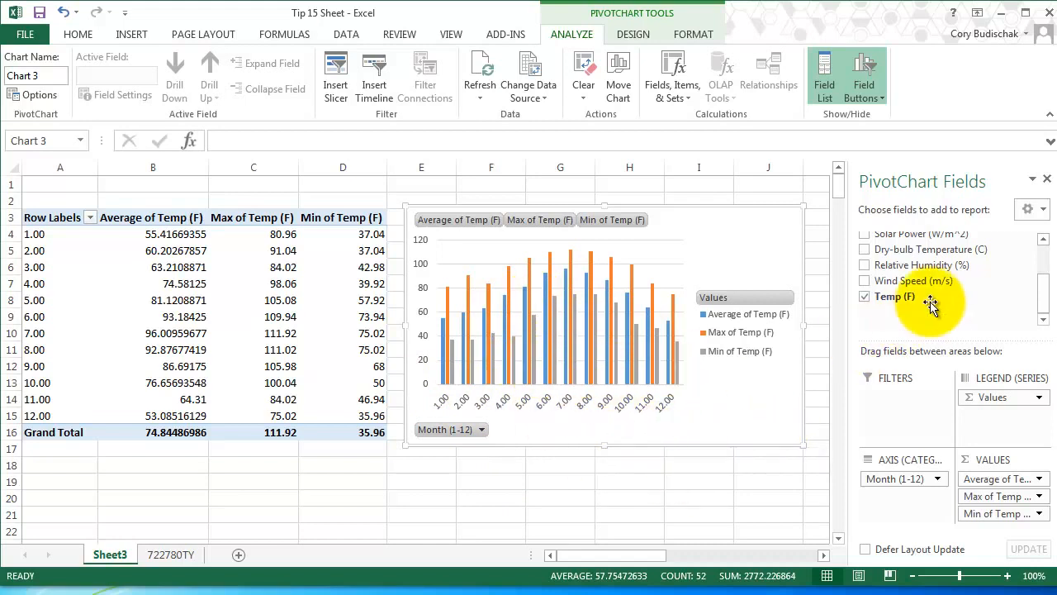
# Add Day of Week as a report filter and filter the PivotTable and chart to day 1.00.
pyautogui.moveTo(1047, 297); pyautogui.dragTo(1049, 262)
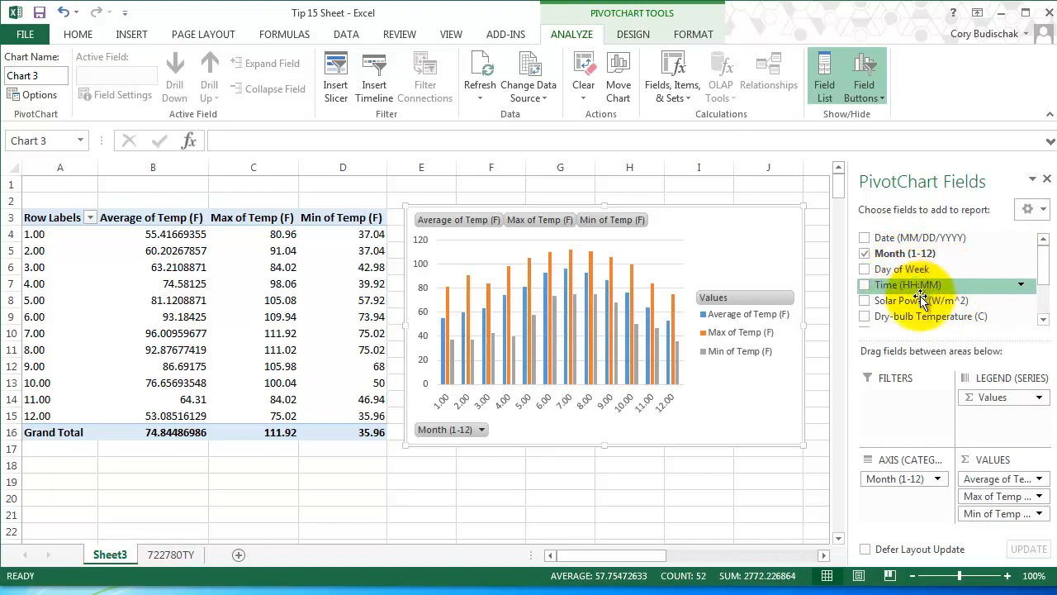
pyautogui.moveTo(880, 272); pyautogui.dragTo(905, 401)
pyautogui.click(938, 396)
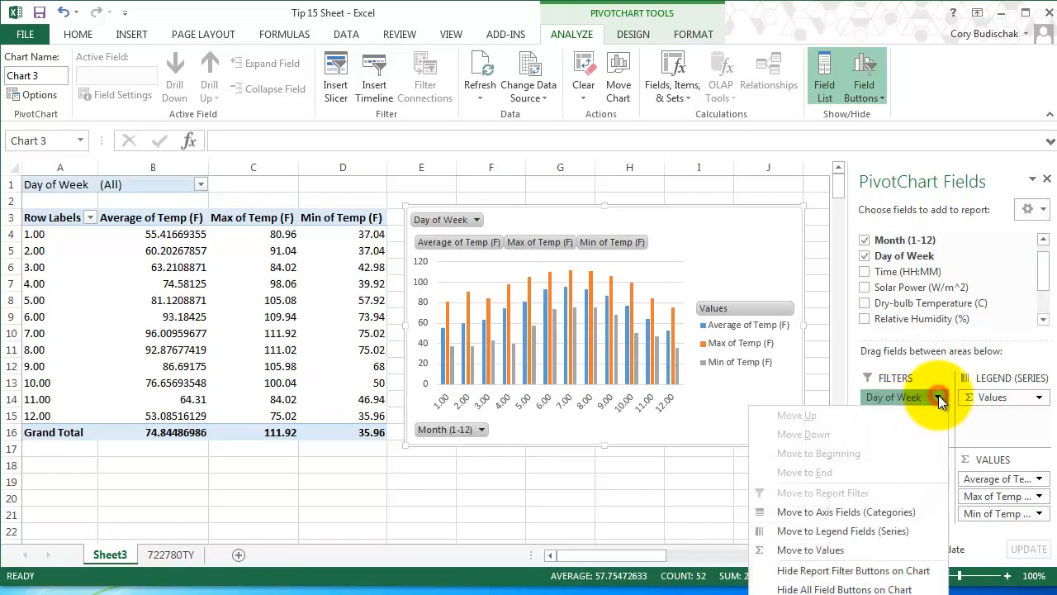
pyautogui.click(938, 397)
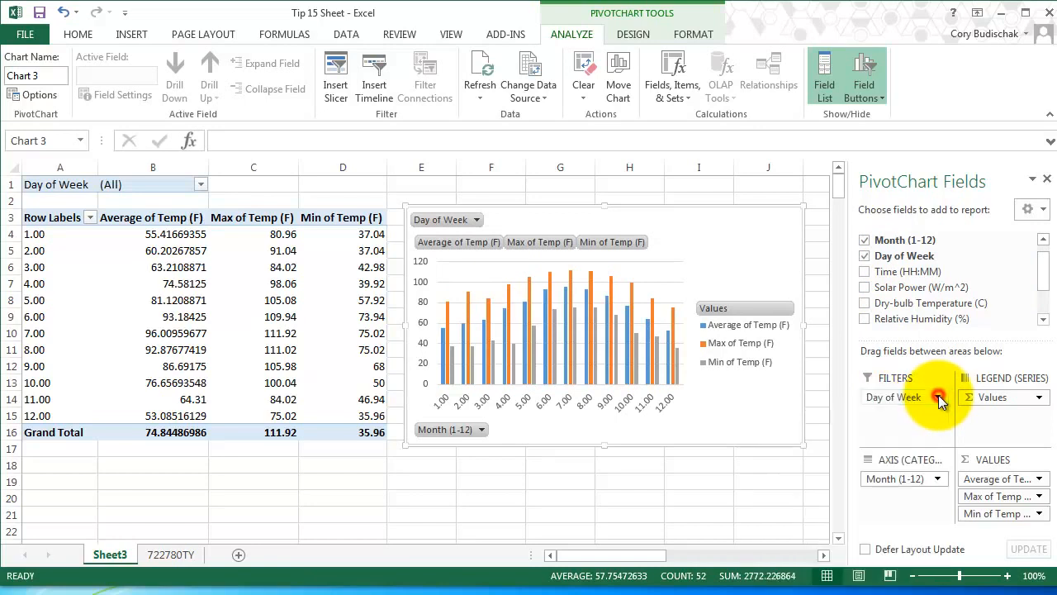
pyautogui.click(203, 184)
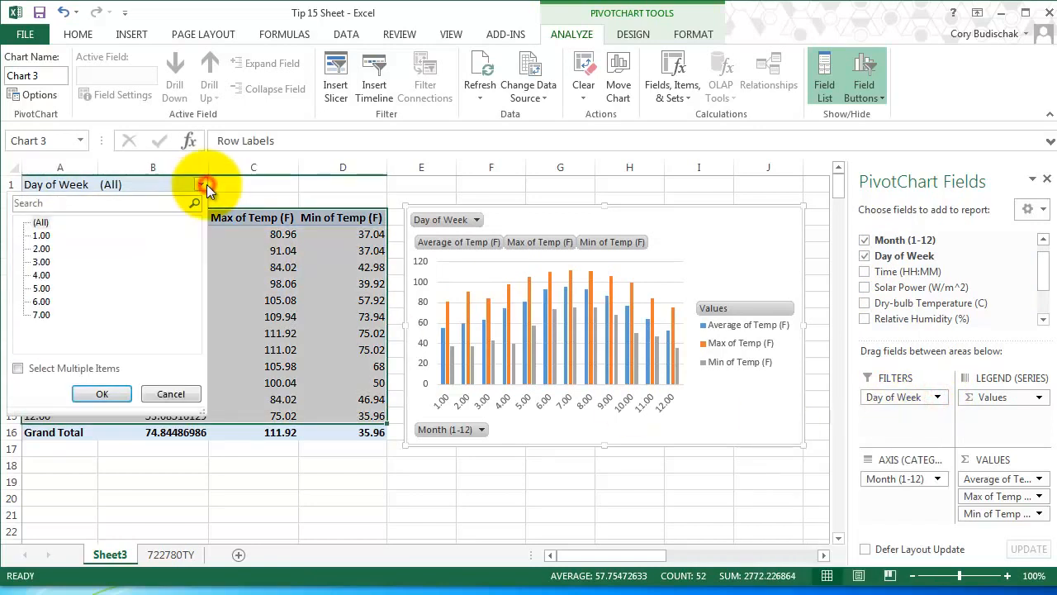
pyautogui.click(41, 235)
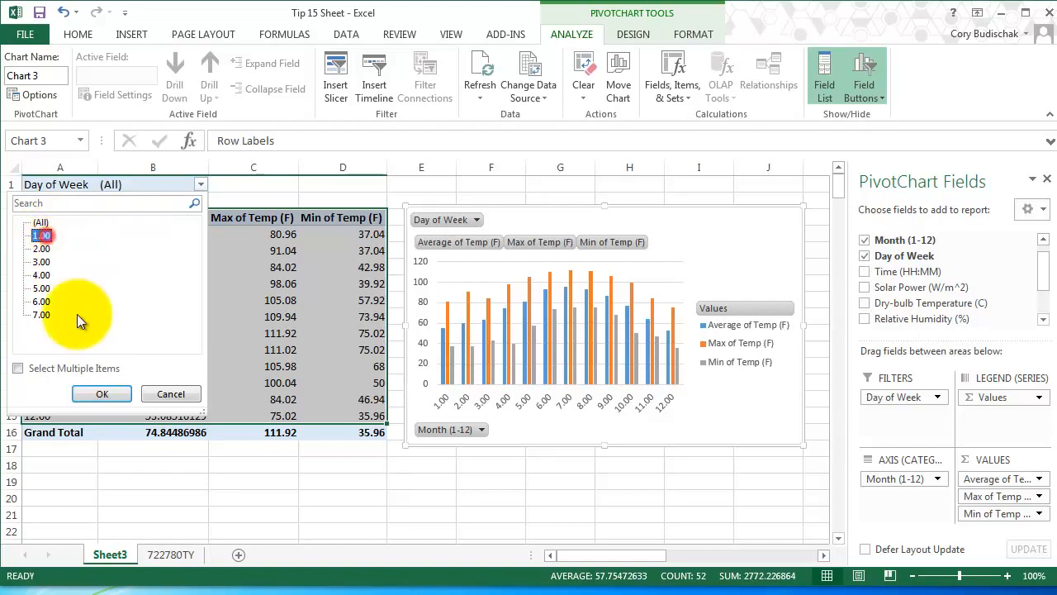
pyautogui.click(111, 394)
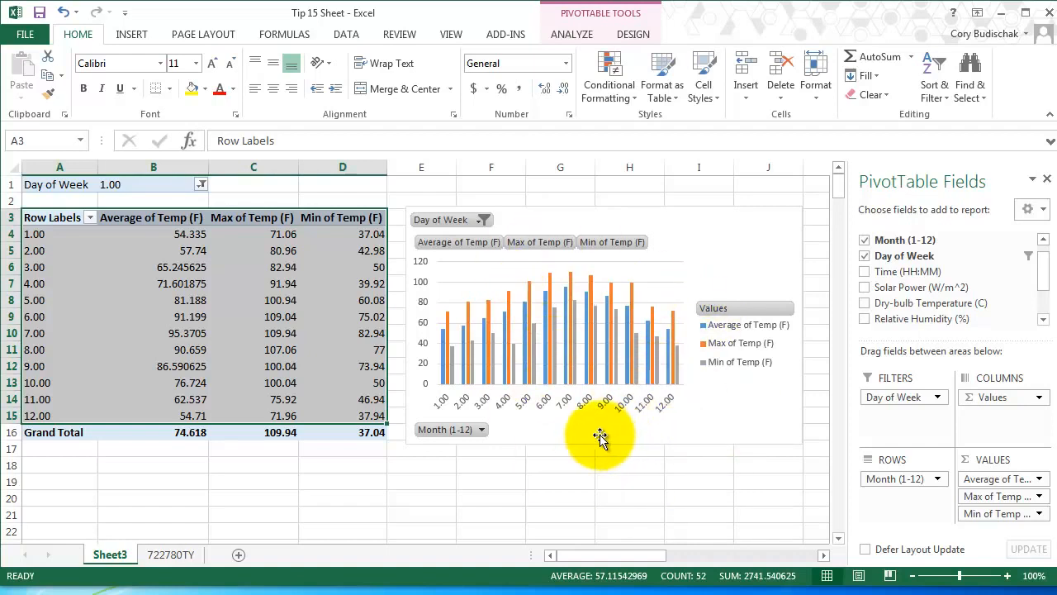
# Delete the column chart and remove the Day of Week and Temp (F) fields from the PivotTable.
pyautogui.click(674, 216)
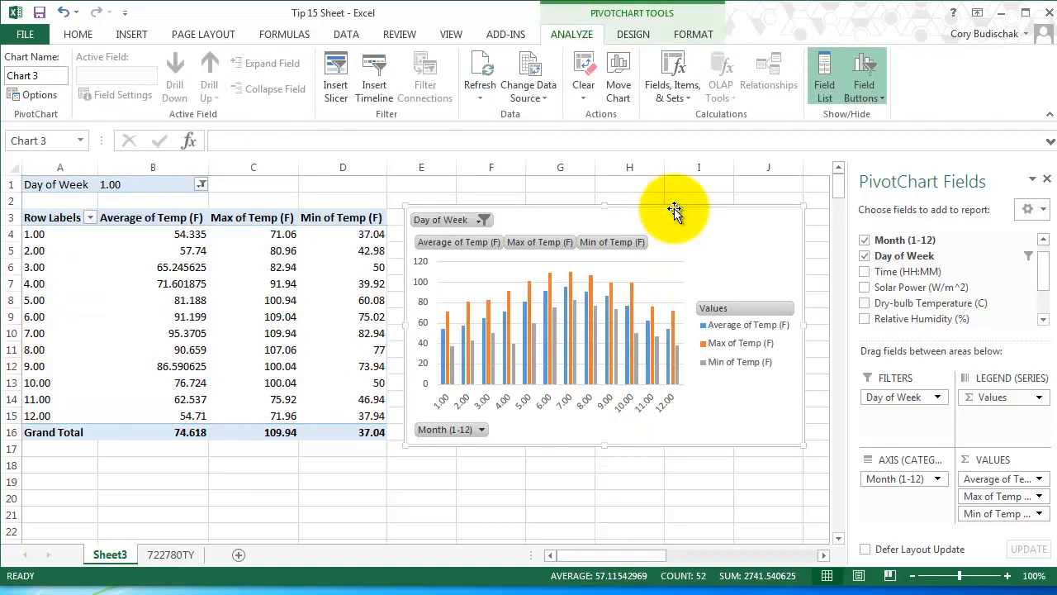
pyautogui.press('Delete')
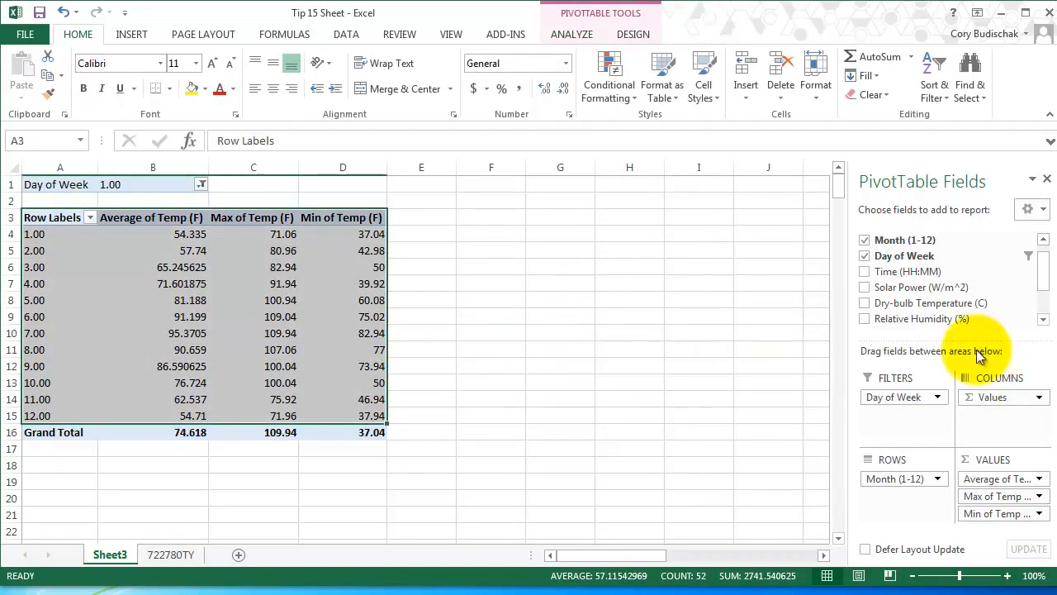
pyautogui.click(864, 255)
pyautogui.moveTo(1042, 263); pyautogui.dragTo(1040, 290)
pyautogui.click(864, 296)
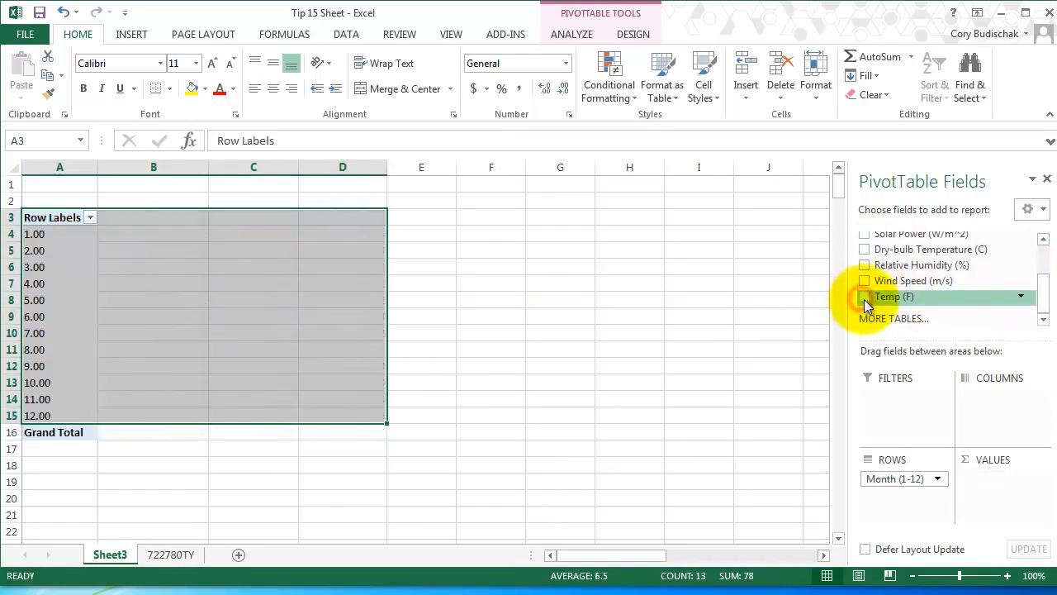
pyautogui.moveTo(1043, 295); pyautogui.dragTo(1043, 287)
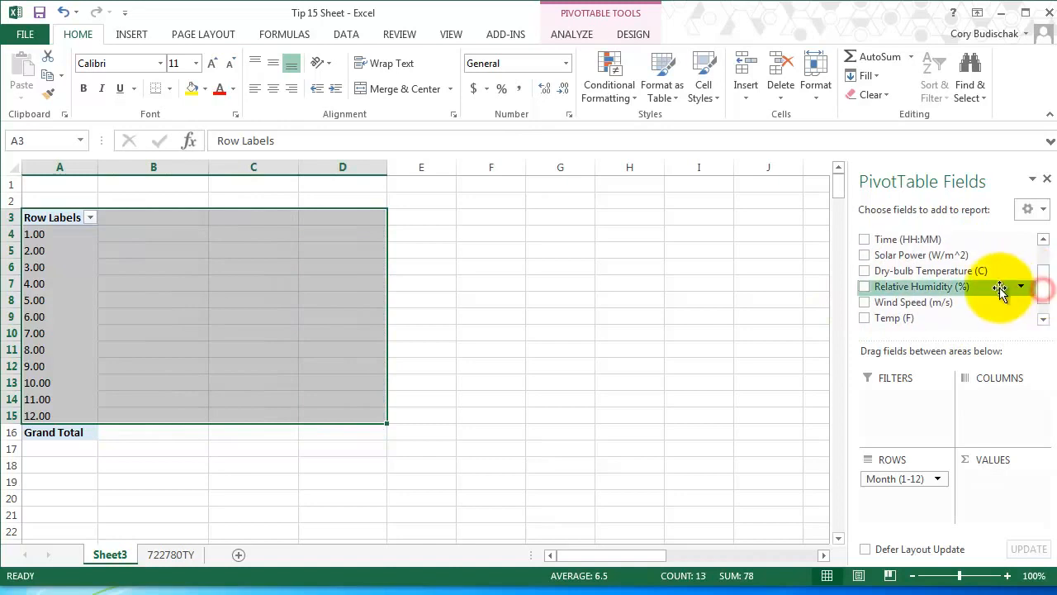
# Add Solar Power (W/m^2) to the PivotTable as a value field summarized by Average.
pyautogui.moveTo(867, 255); pyautogui.dragTo(994, 489)
pyautogui.click(1038, 479)
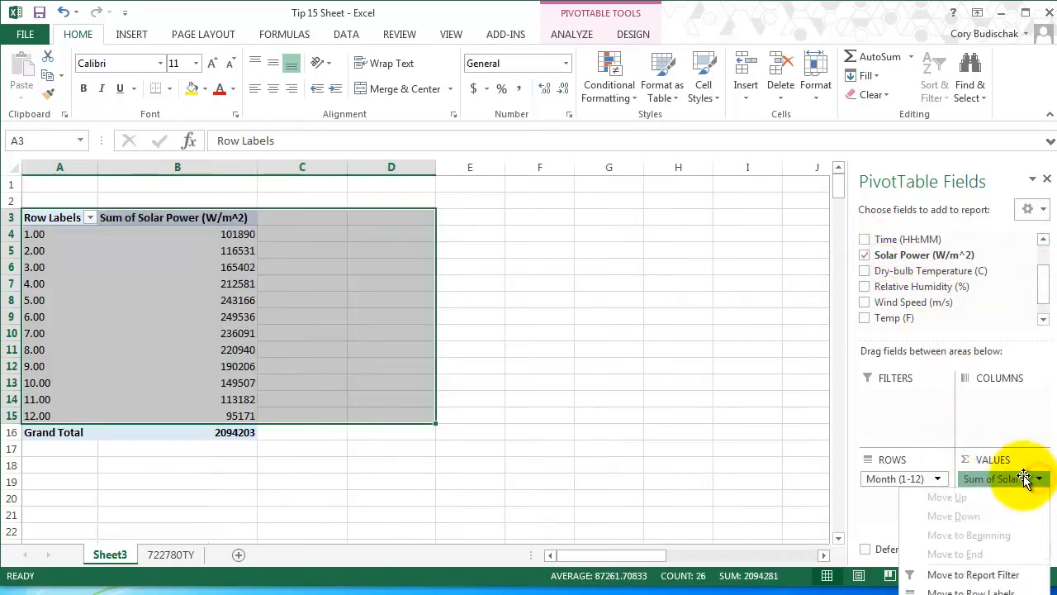
pyautogui.click(971, 594)
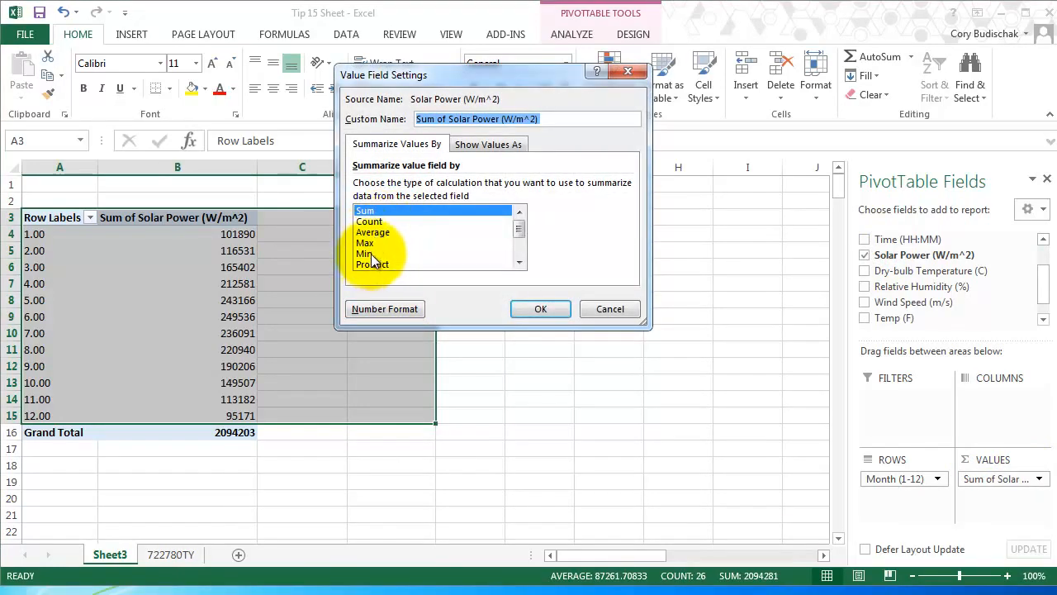
pyautogui.click(377, 233)
pyautogui.click(545, 309)
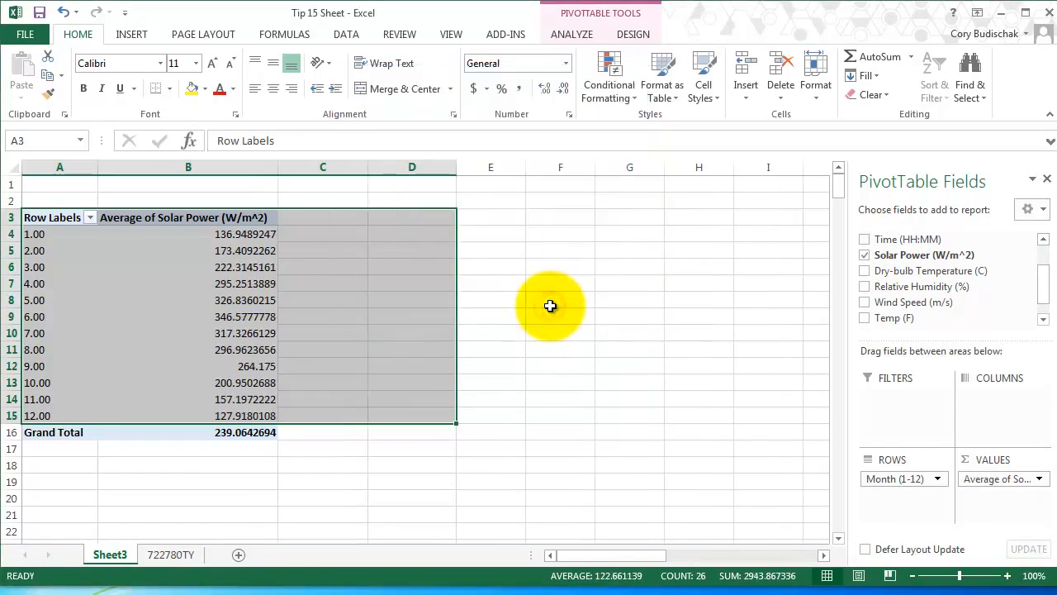
# Insert a clustered column chart of the average solar power by month, using the whole PivotTable.
pyautogui.click(231, 315)
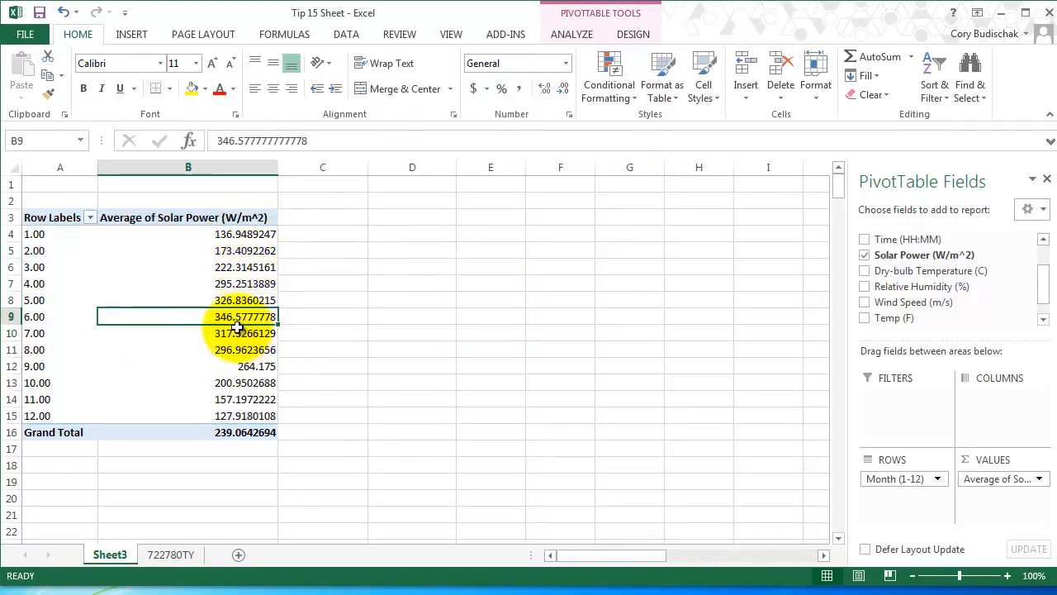
pyautogui.moveTo(236, 327)
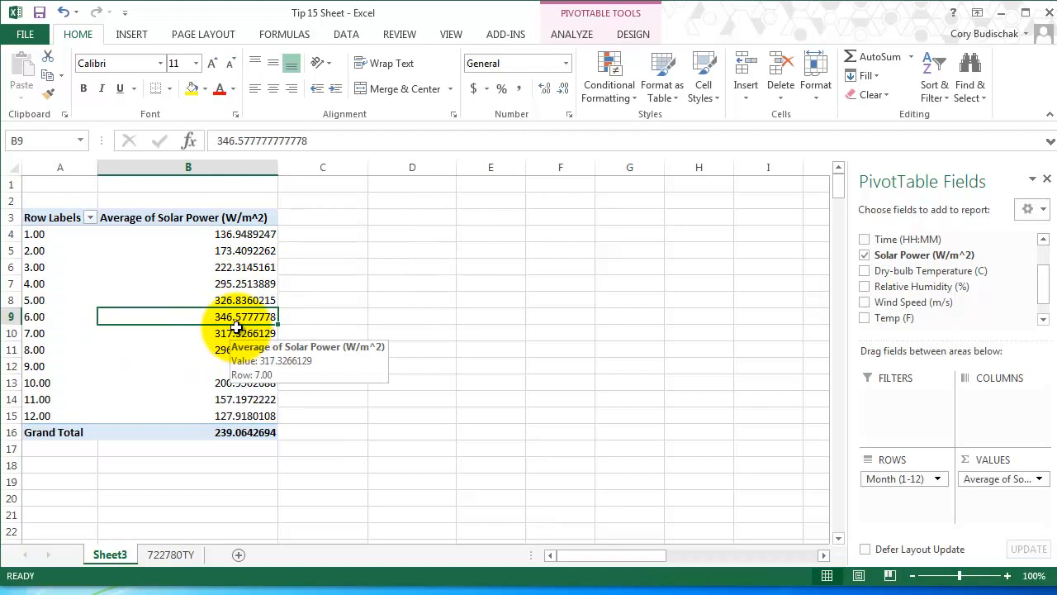
pyautogui.moveTo(236, 298)
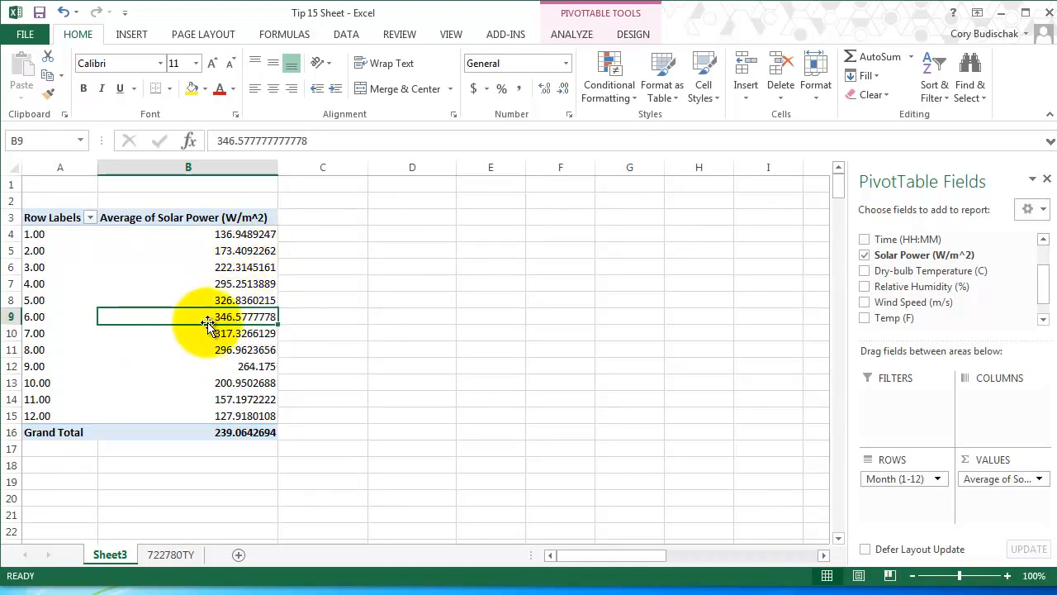
pyautogui.moveTo(66, 219); pyautogui.dragTo(237, 439)
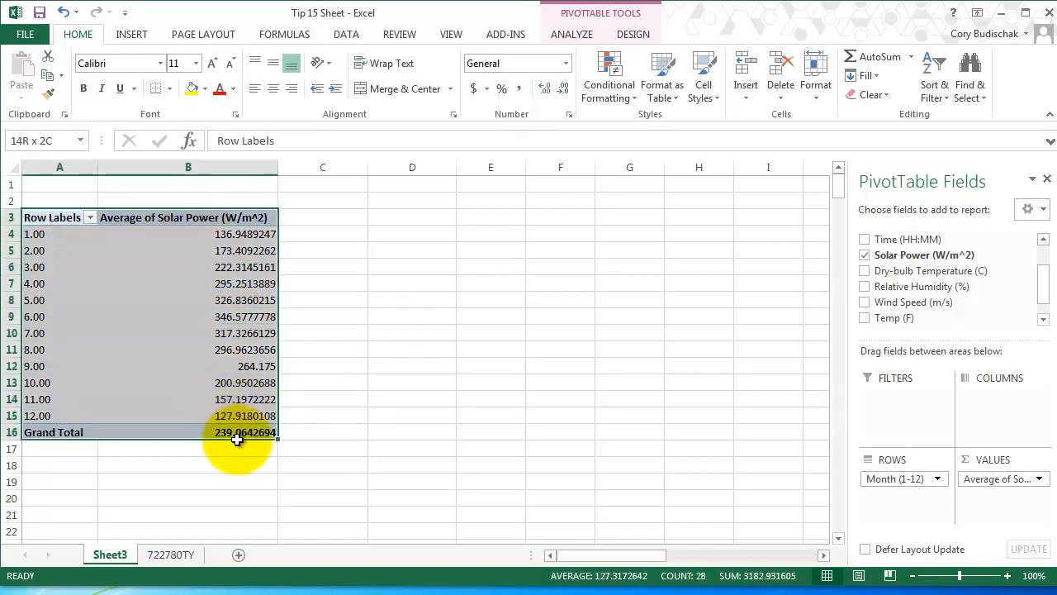
pyautogui.click(131, 34)
pyautogui.click(469, 55)
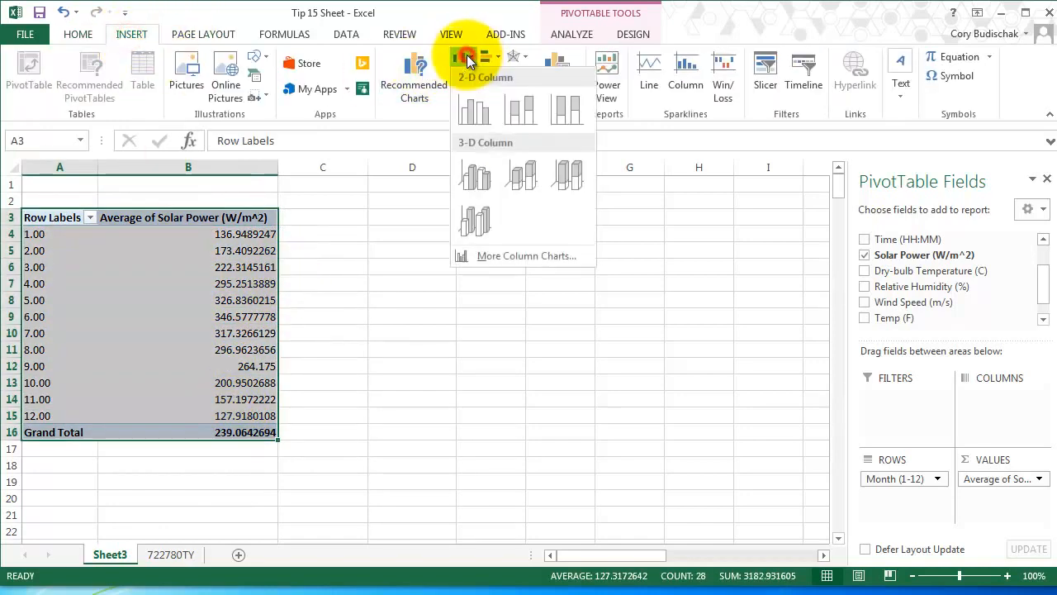
pyautogui.click(478, 108)
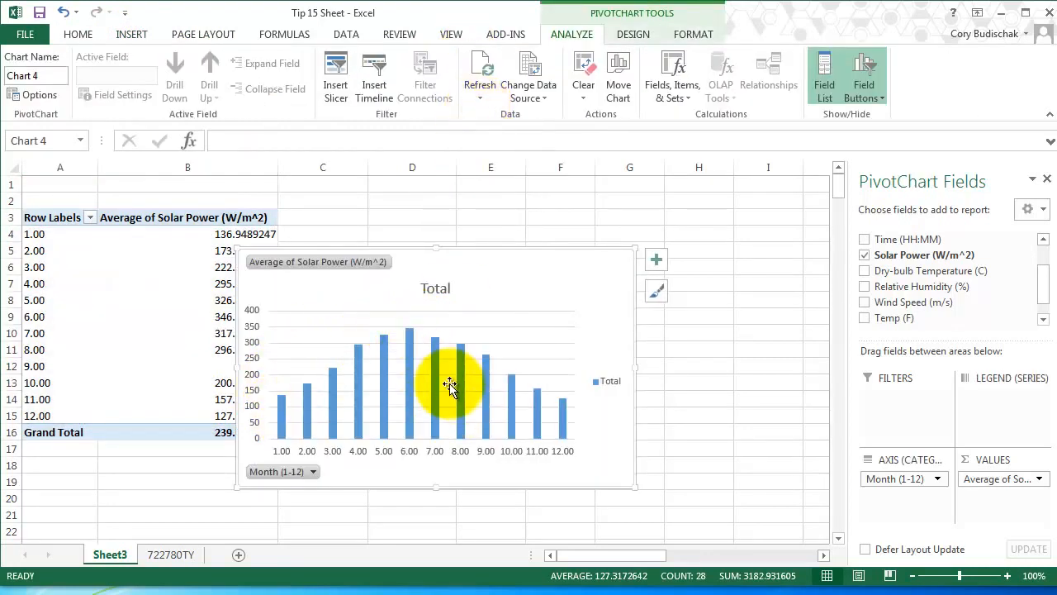
pyautogui.moveTo(411, 340)
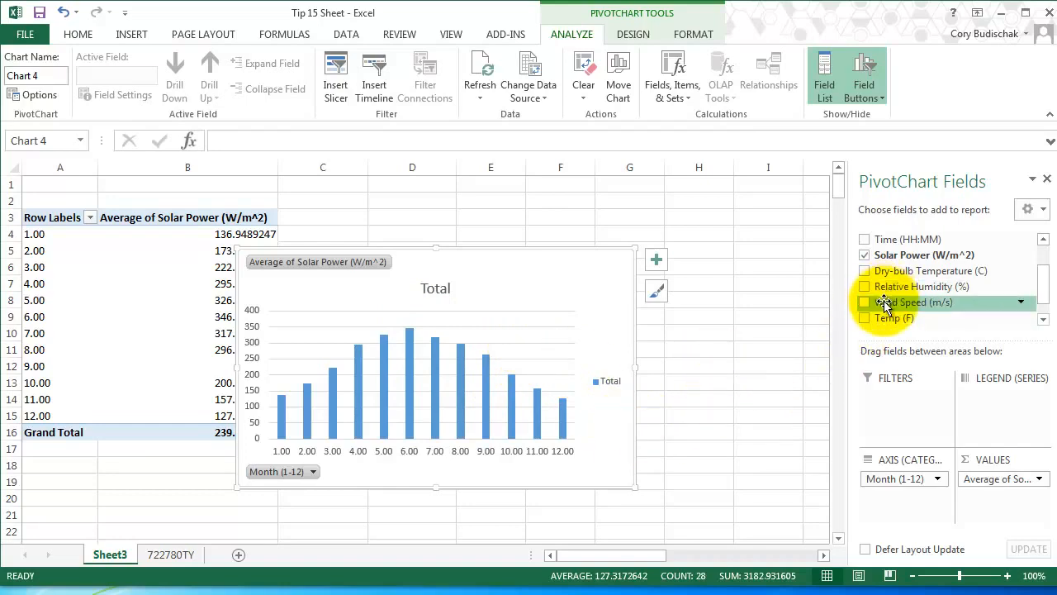
# Add Wind Speed (m/s) as a second value field, summarized by Average.
pyautogui.moveTo(892, 302); pyautogui.dragTo(1012, 510)
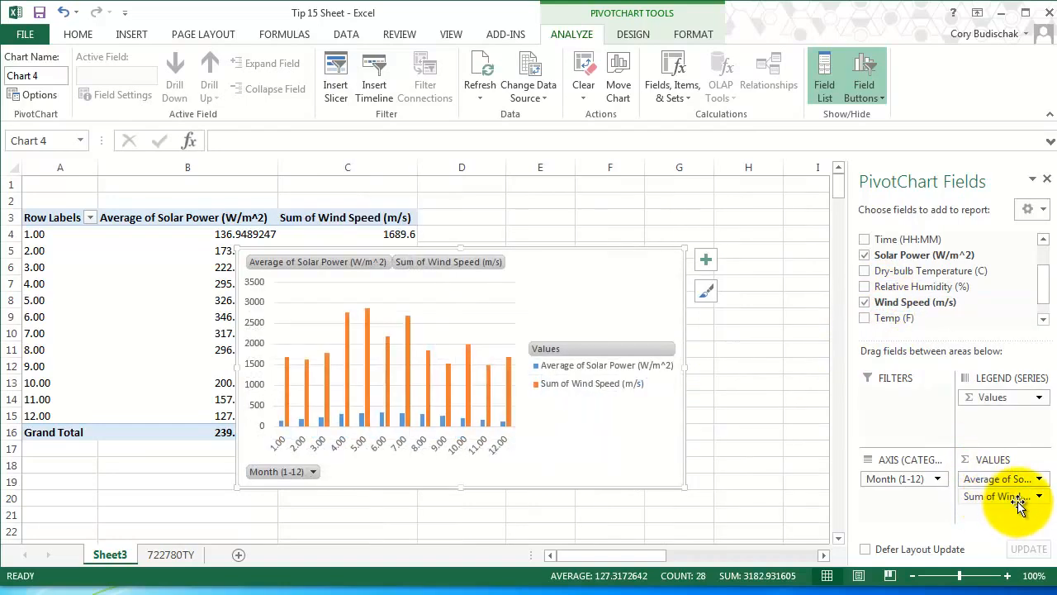
pyautogui.click(1004, 499)
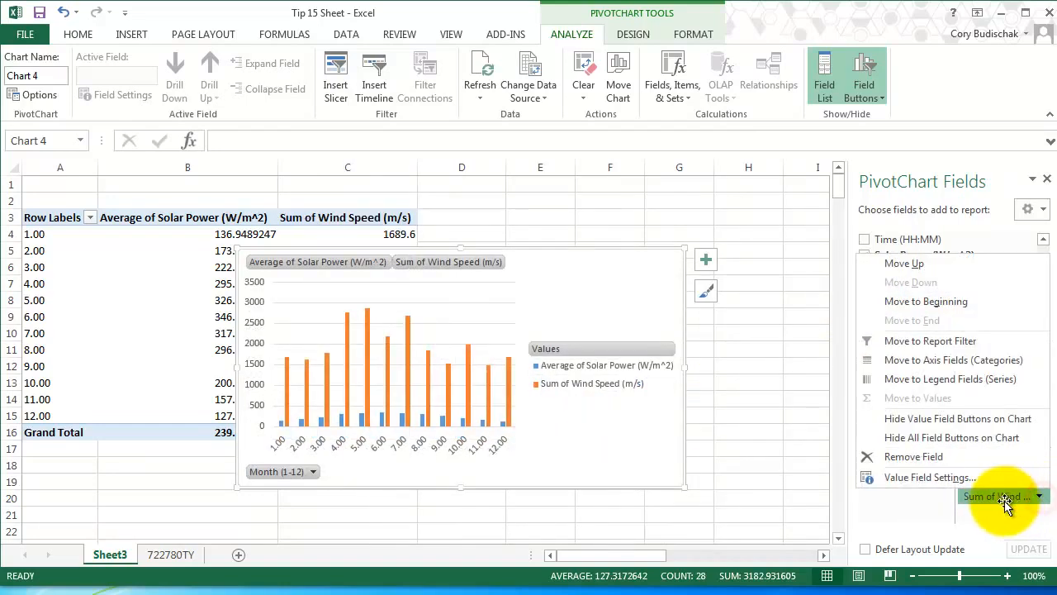
pyautogui.click(930, 477)
pyautogui.click(395, 244)
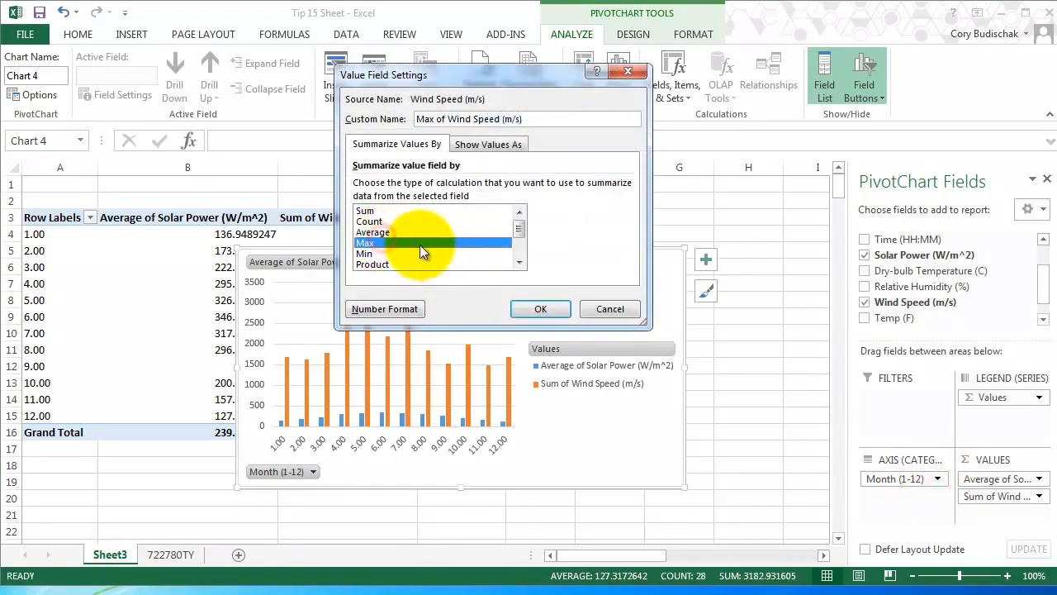
pyautogui.click(376, 232)
pyautogui.click(528, 307)
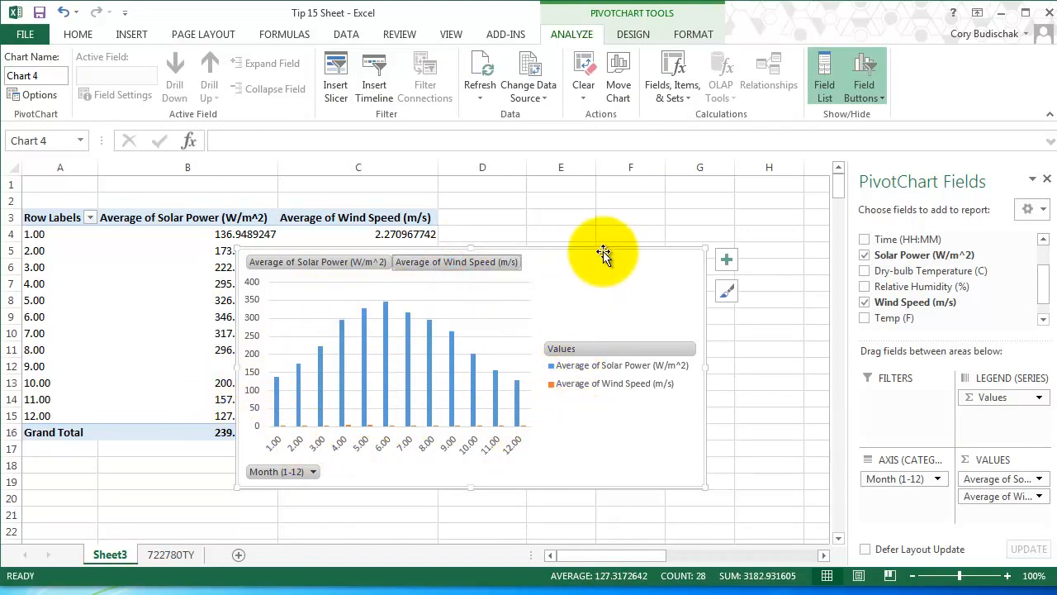
# Delete the column chart and try to insert a clustered column chart from only the month and average wind speed columns.
pyautogui.moveTo(606, 255); pyautogui.dragTo(594, 366)
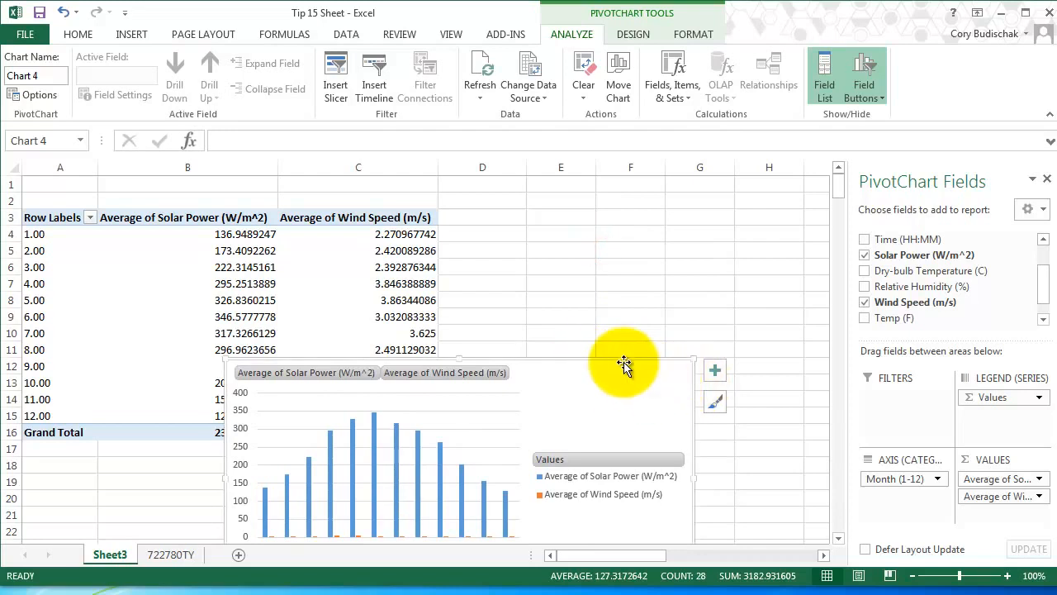
pyautogui.press('Delete')
pyautogui.moveTo(403, 220); pyautogui.dragTo(405, 417)
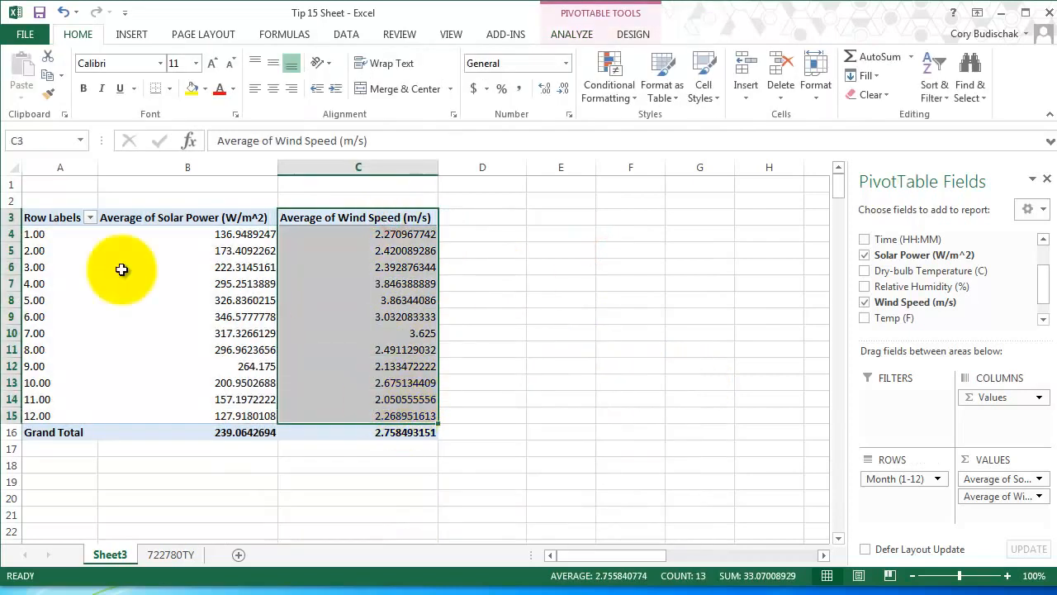
pyautogui.keyDown('ctrl'); pyautogui.moveTo(52, 217); pyautogui.dragTo(64, 416); pyautogui.keyUp('ctrl')
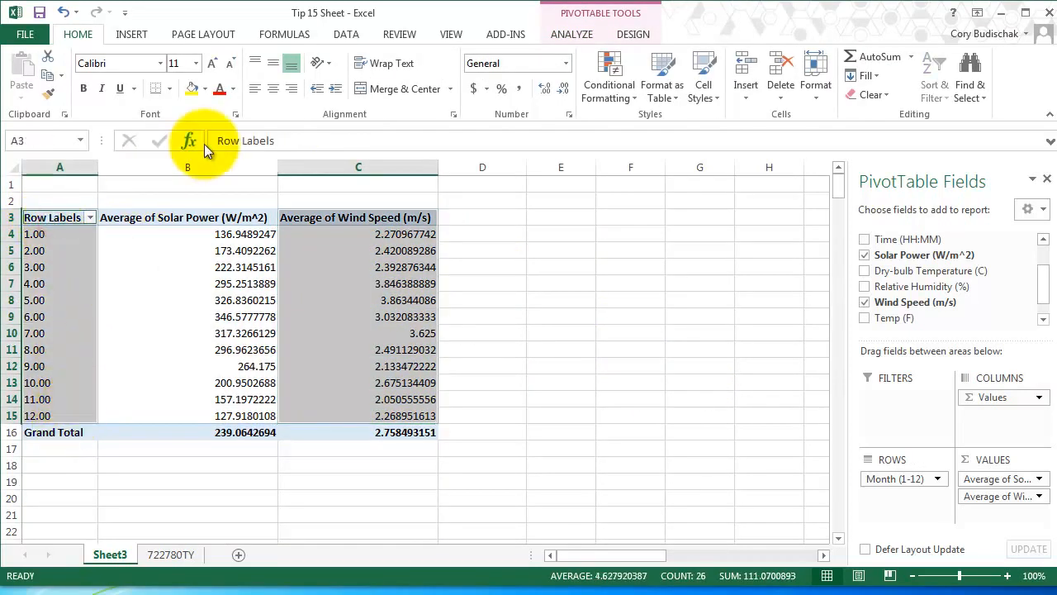
pyautogui.click(132, 34)
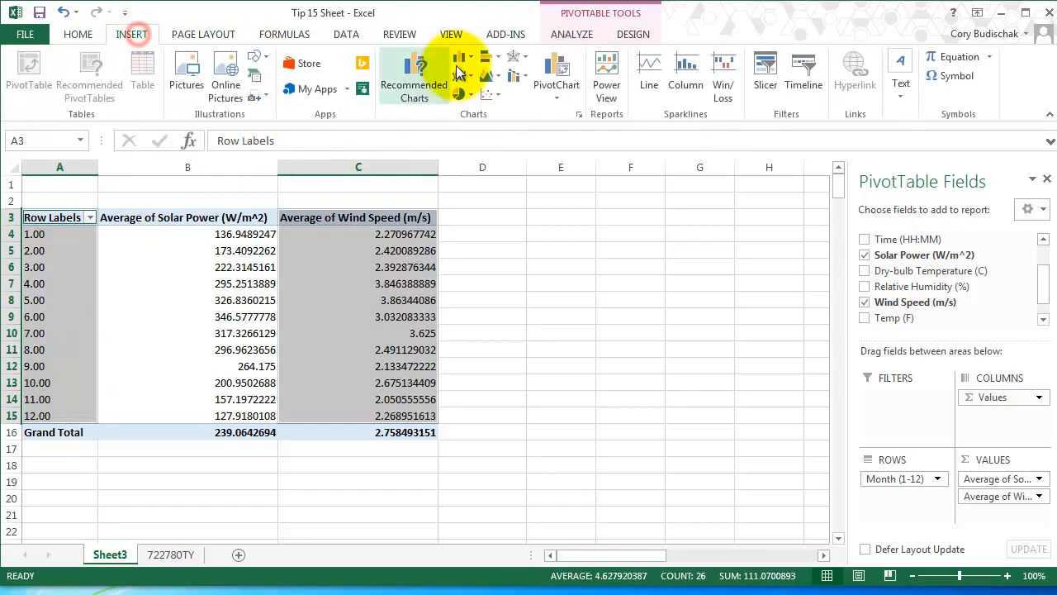
pyautogui.click(459, 59)
pyautogui.click(475, 106)
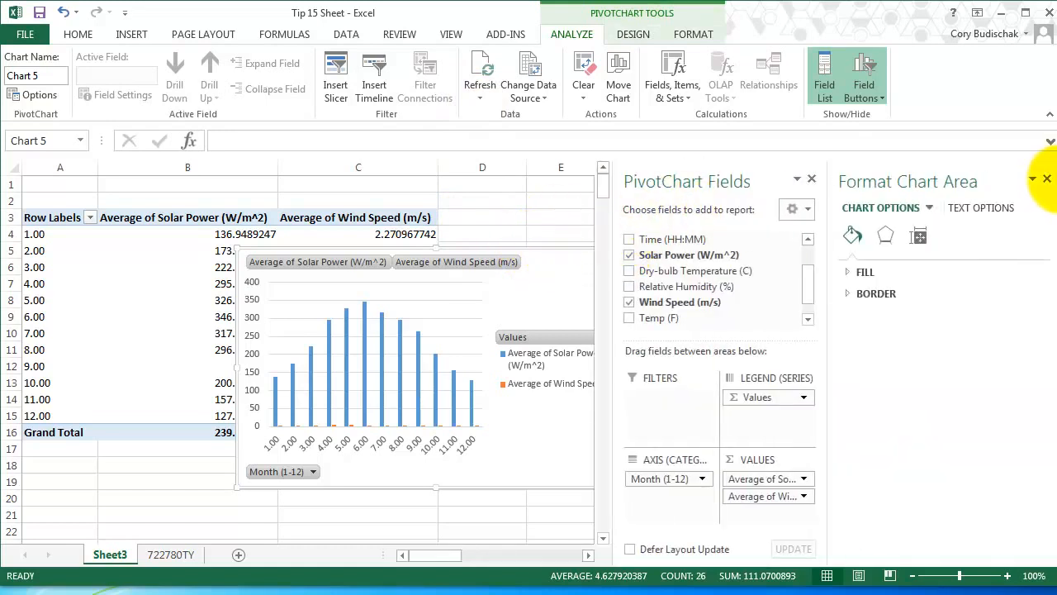
pyautogui.moveTo(1038, 176)
pyautogui.mouseDown()
pyautogui.moveTo(1010, 177)
pyautogui.moveTo(1045, 182)
pyautogui.mouseUp()
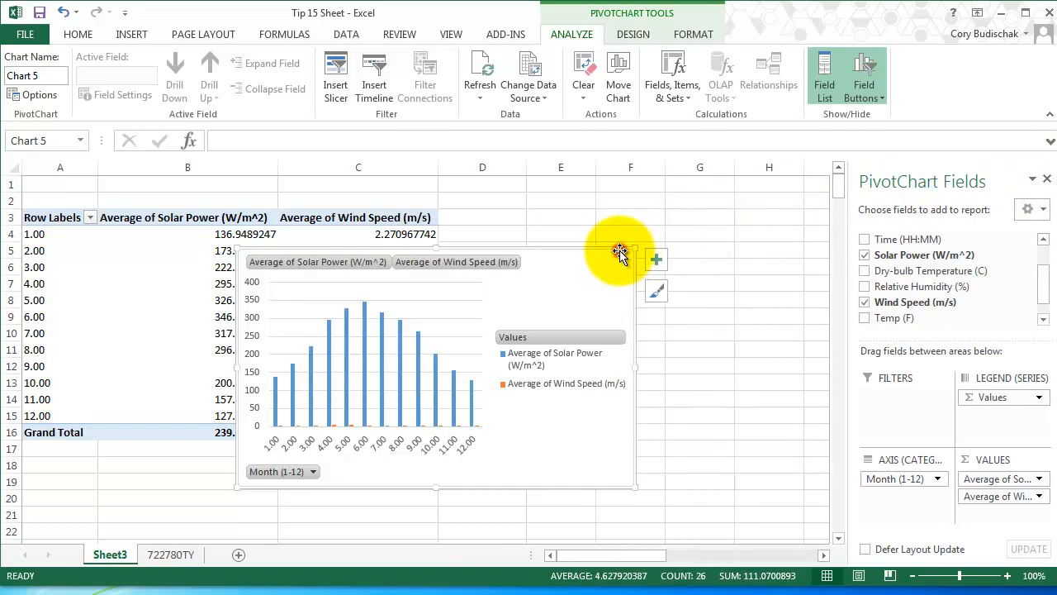
# Check the available chart styles and chart elements, and delete the column chart.
pyautogui.click(657, 292)
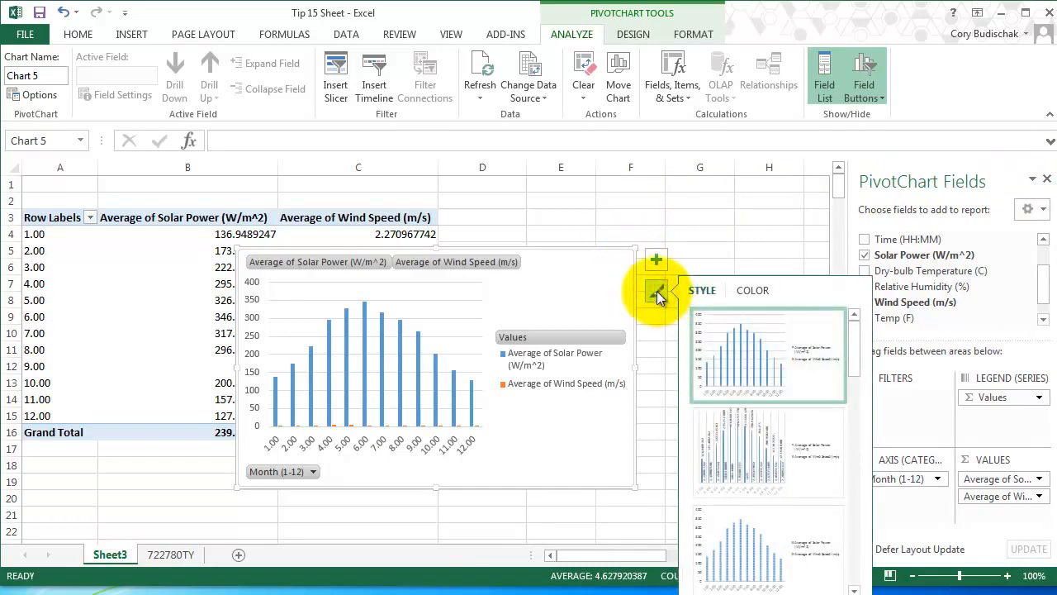
pyautogui.click(656, 261)
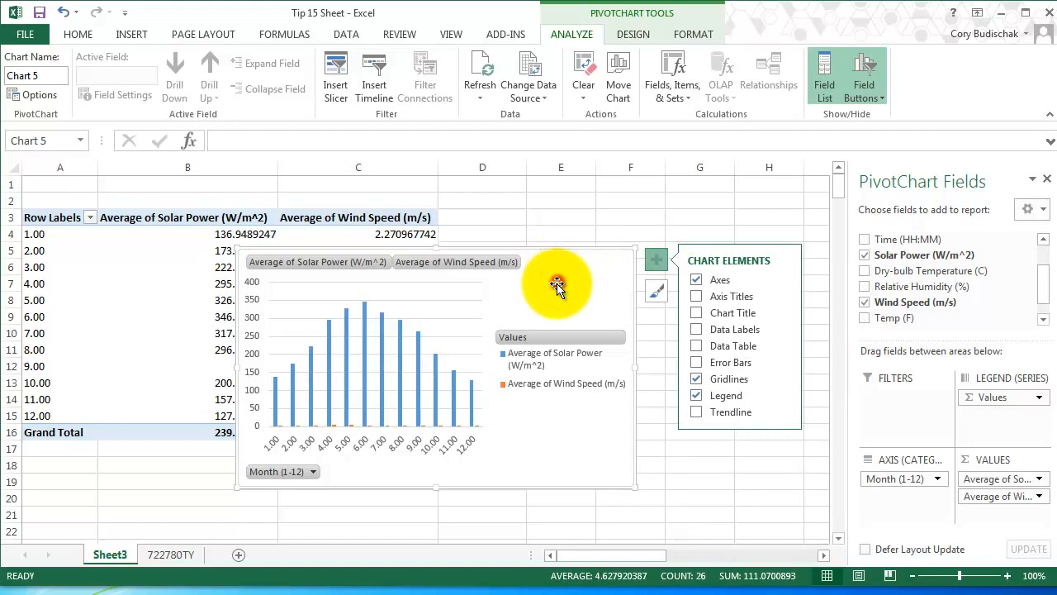
pyautogui.press('Delete')
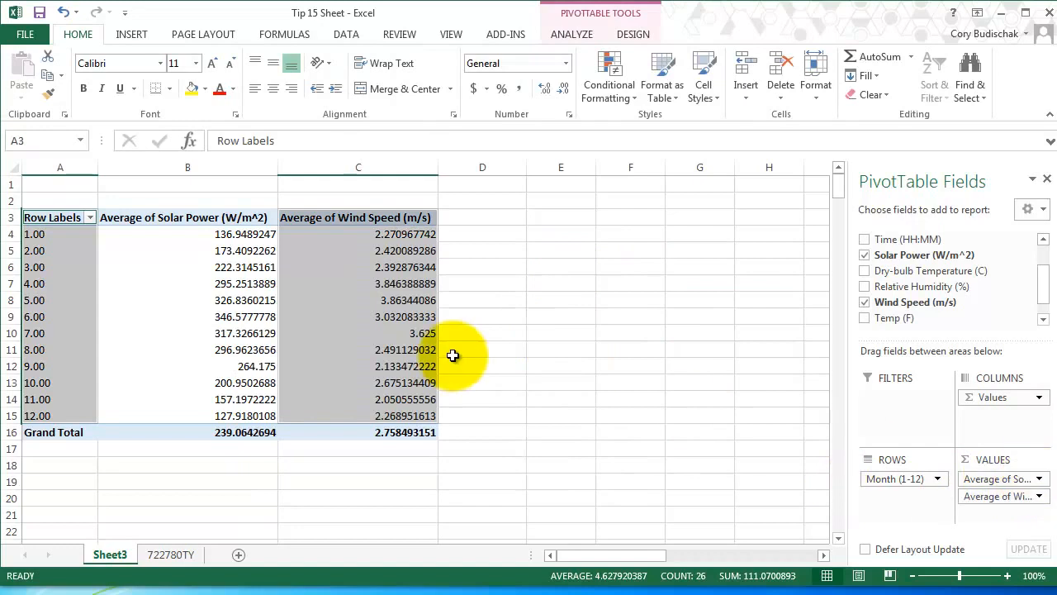
pyautogui.click(71, 235)
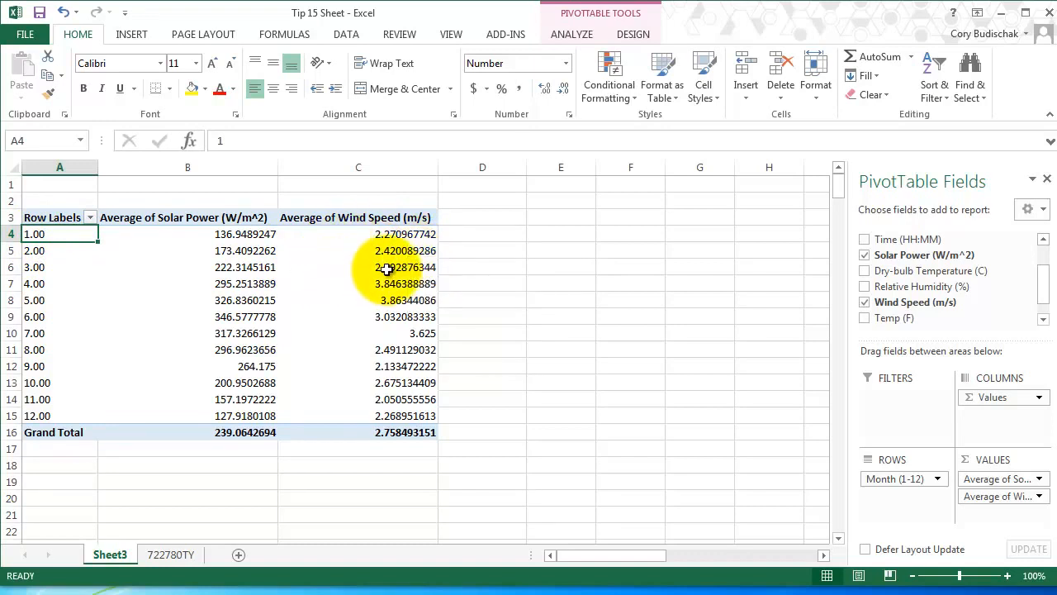
pyautogui.moveTo(387, 269)
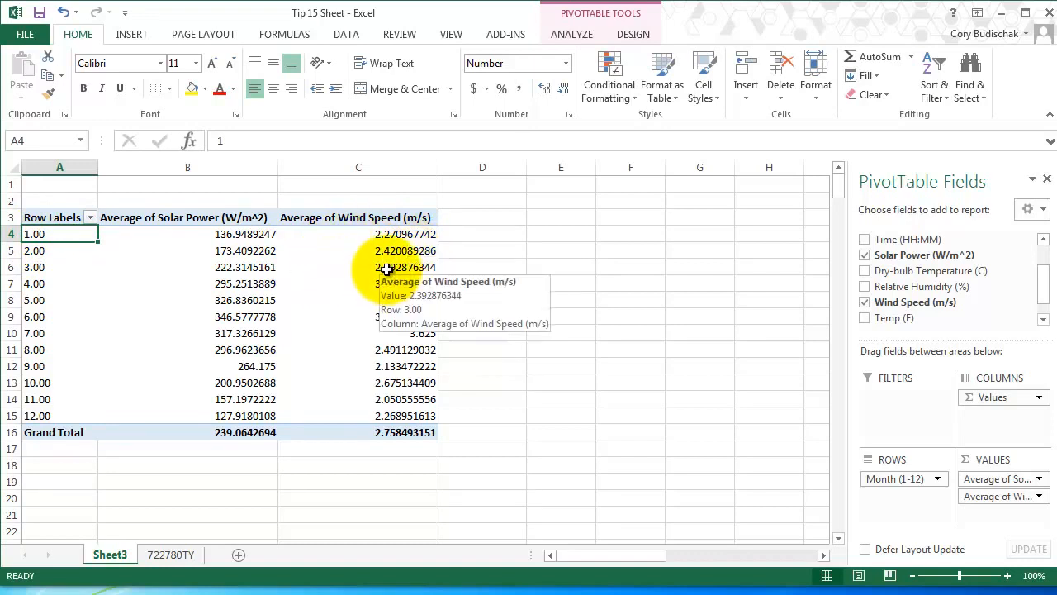